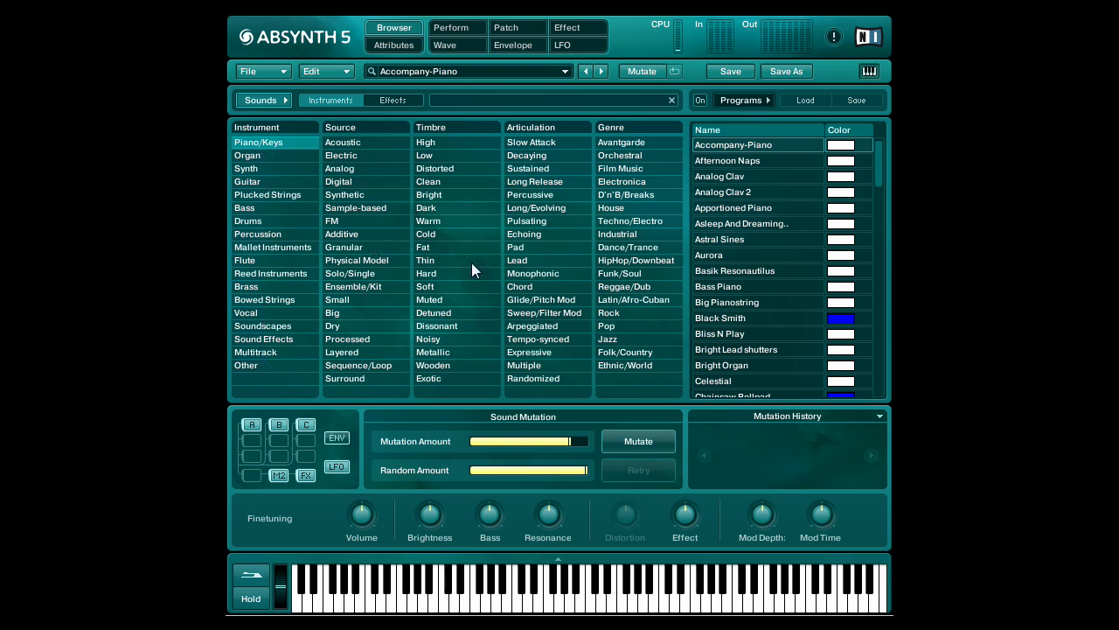
click(363, 260)
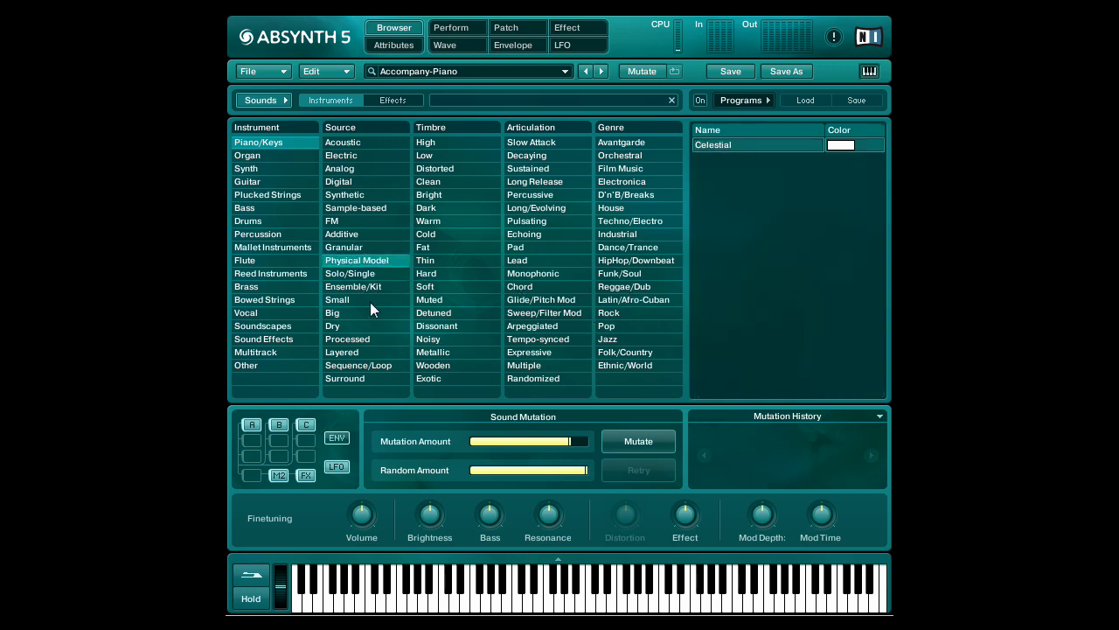
click(459, 326)
click(540, 194)
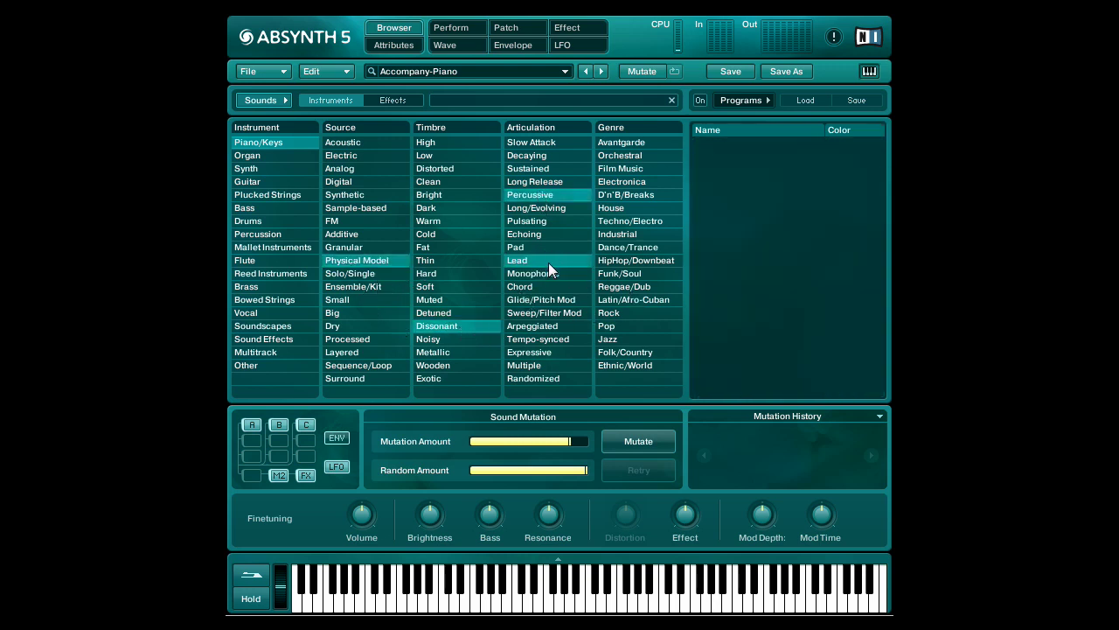
click(539, 195)
click(455, 326)
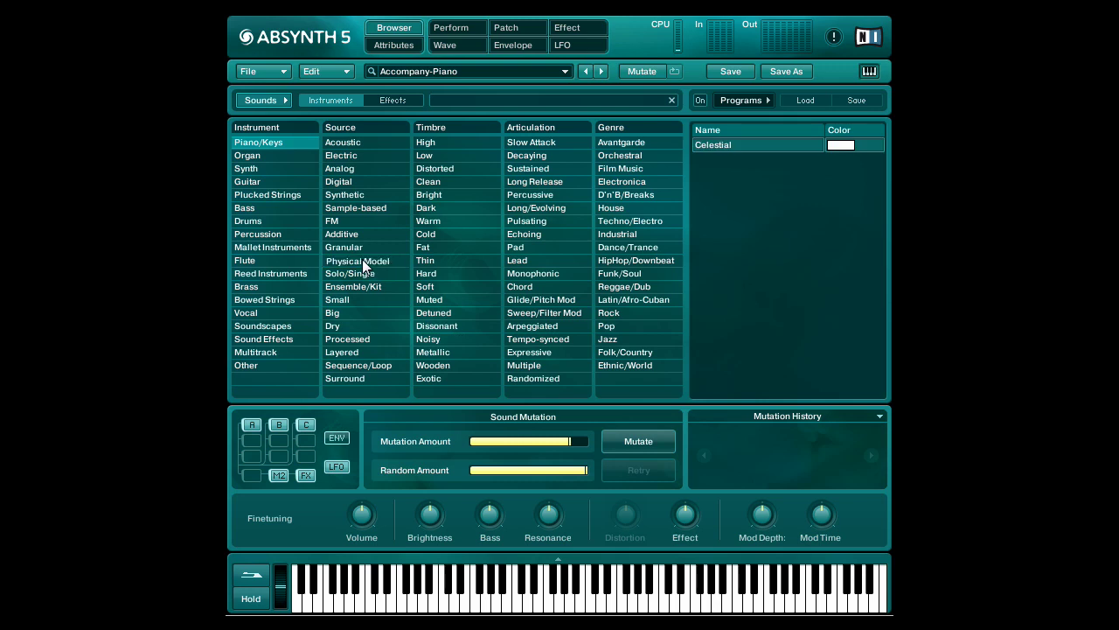
click(362, 260)
click(356, 234)
click(450, 208)
click(509, 273)
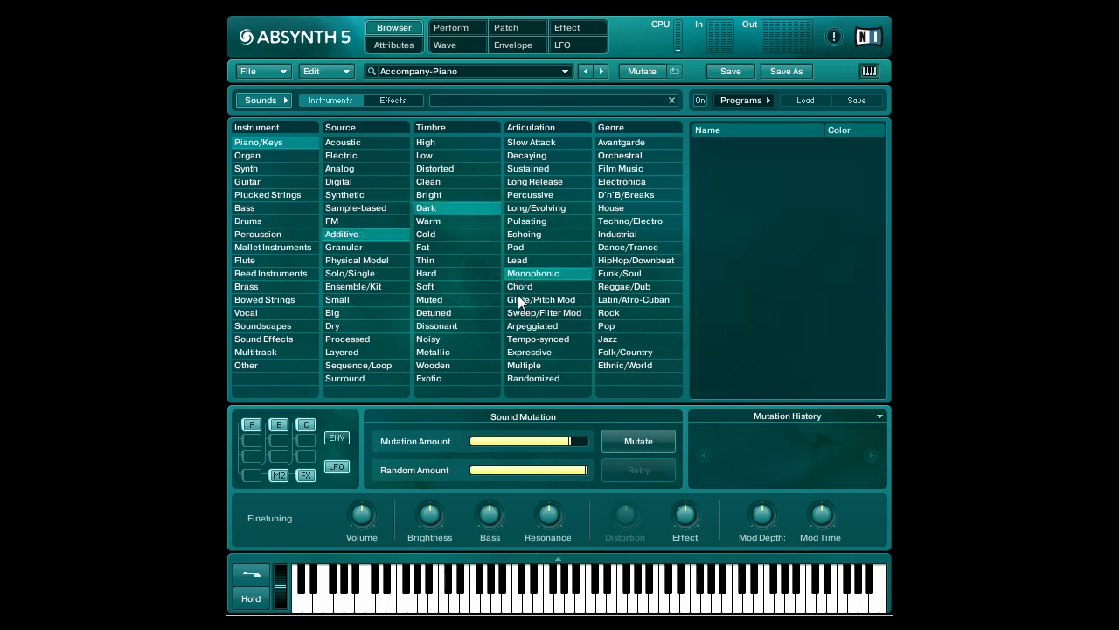
click(424, 207)
click(513, 274)
click(385, 234)
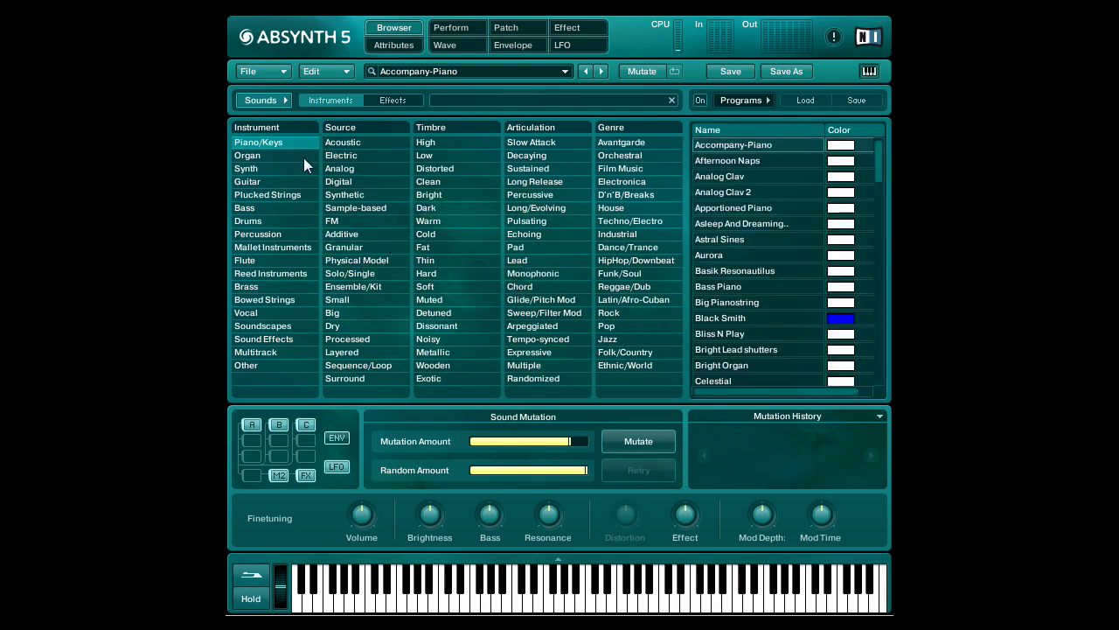
click(457, 30)
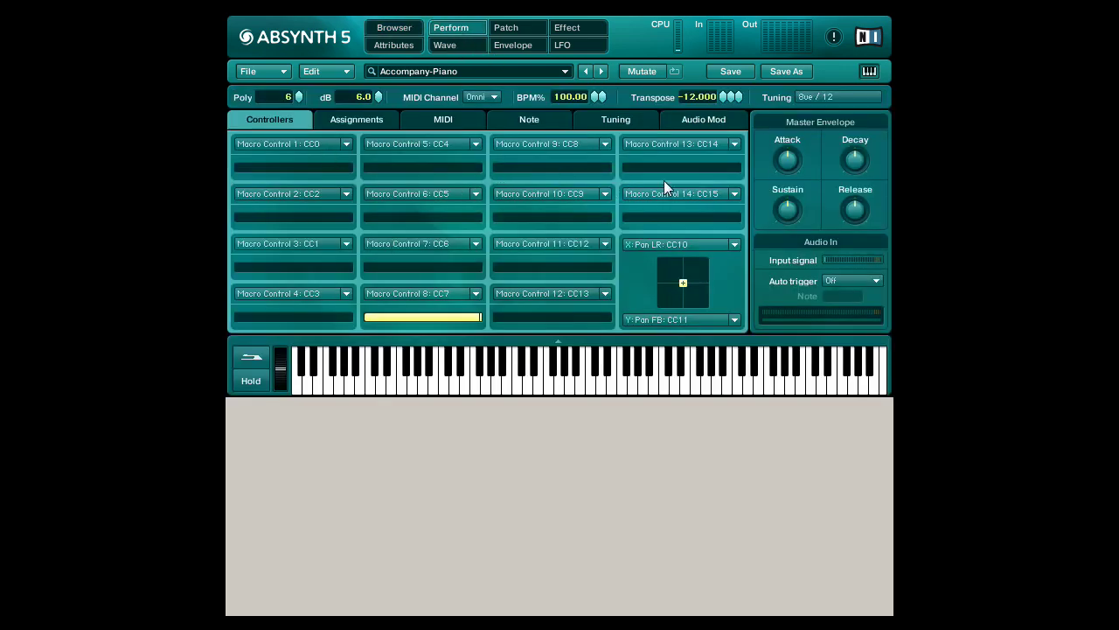
click(442, 47)
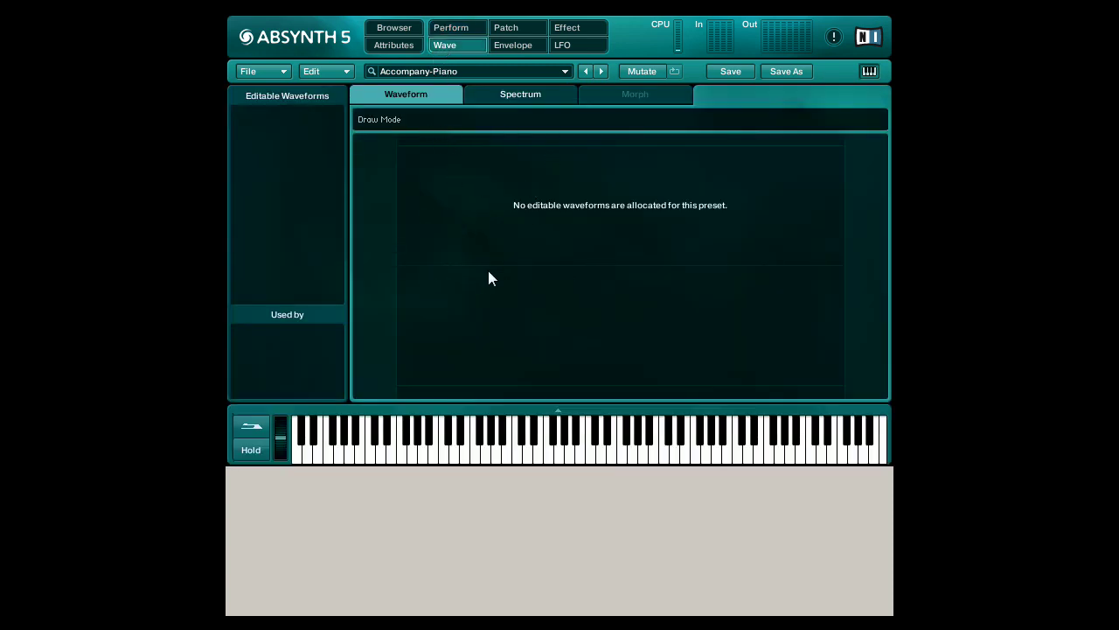
click(525, 48)
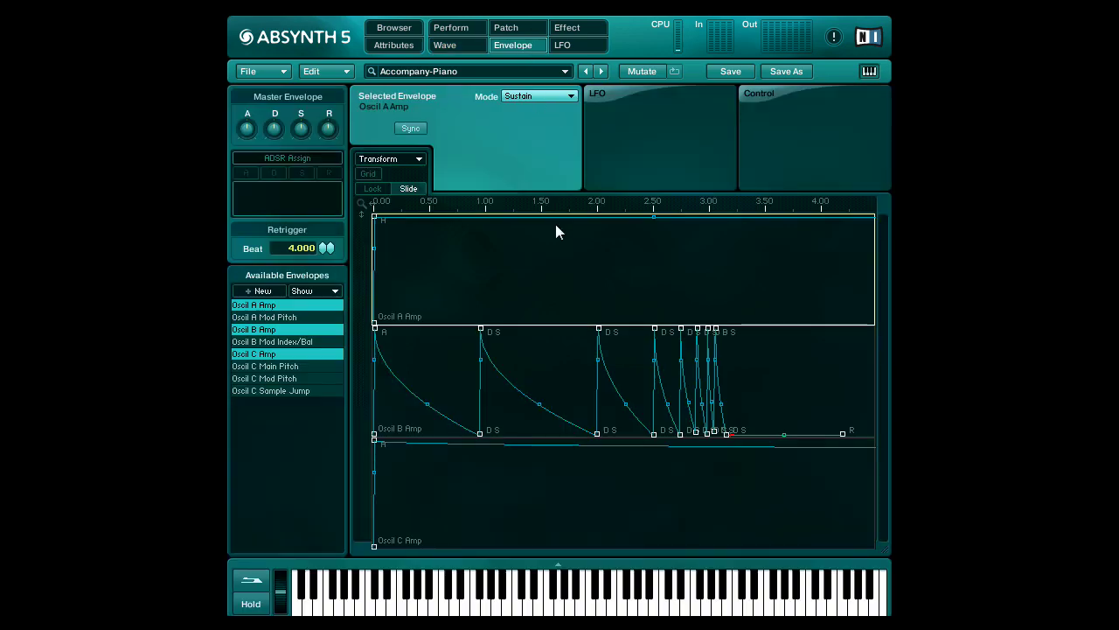
click(560, 42)
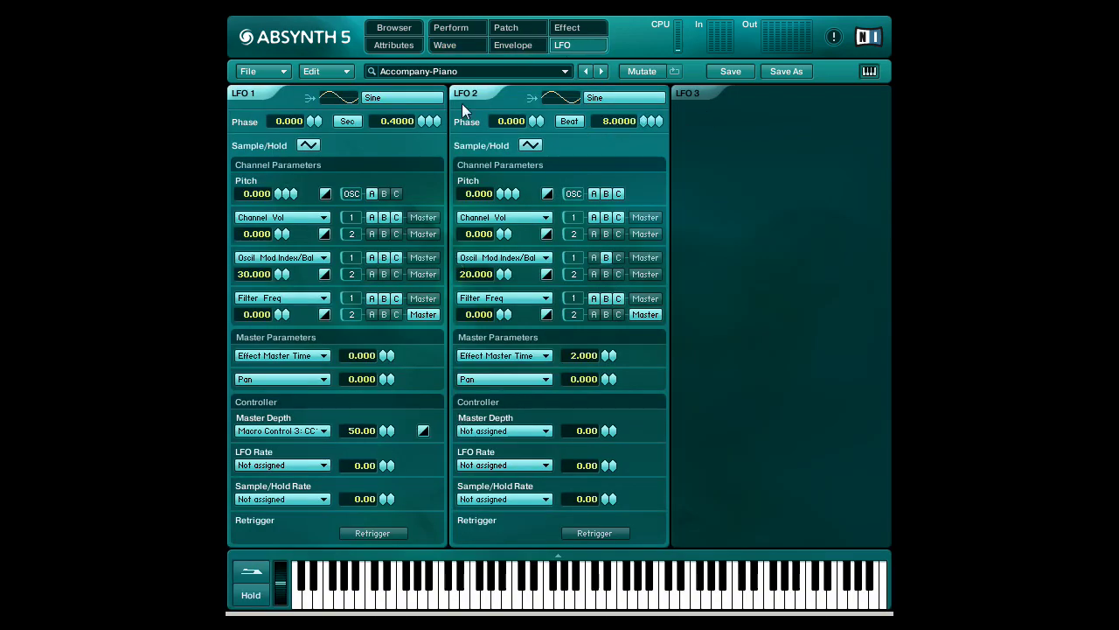
click(581, 32)
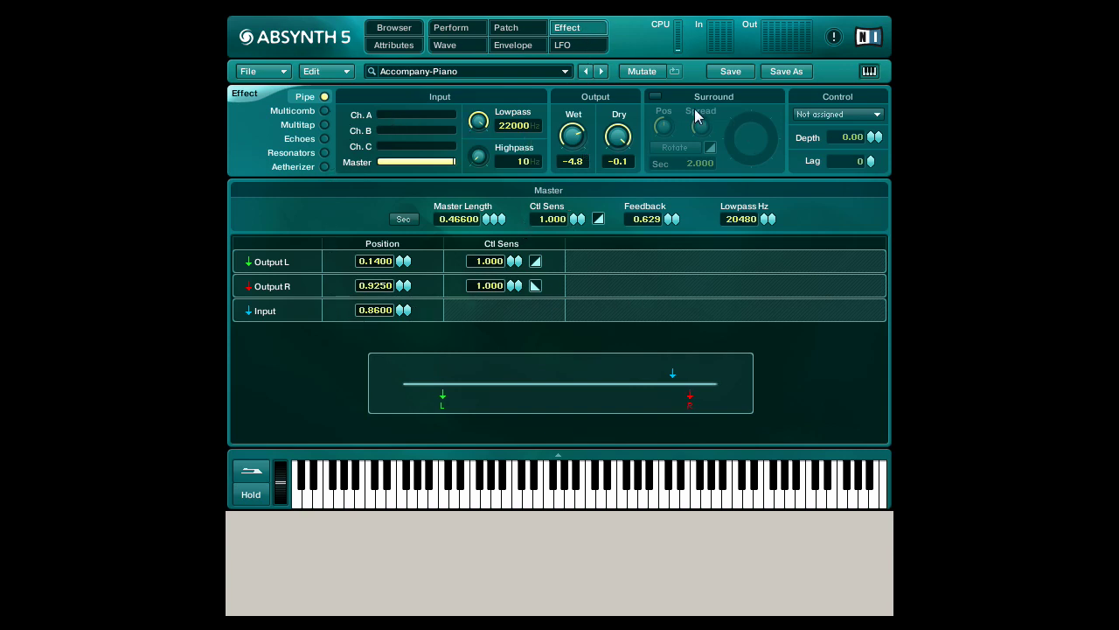
click(507, 31)
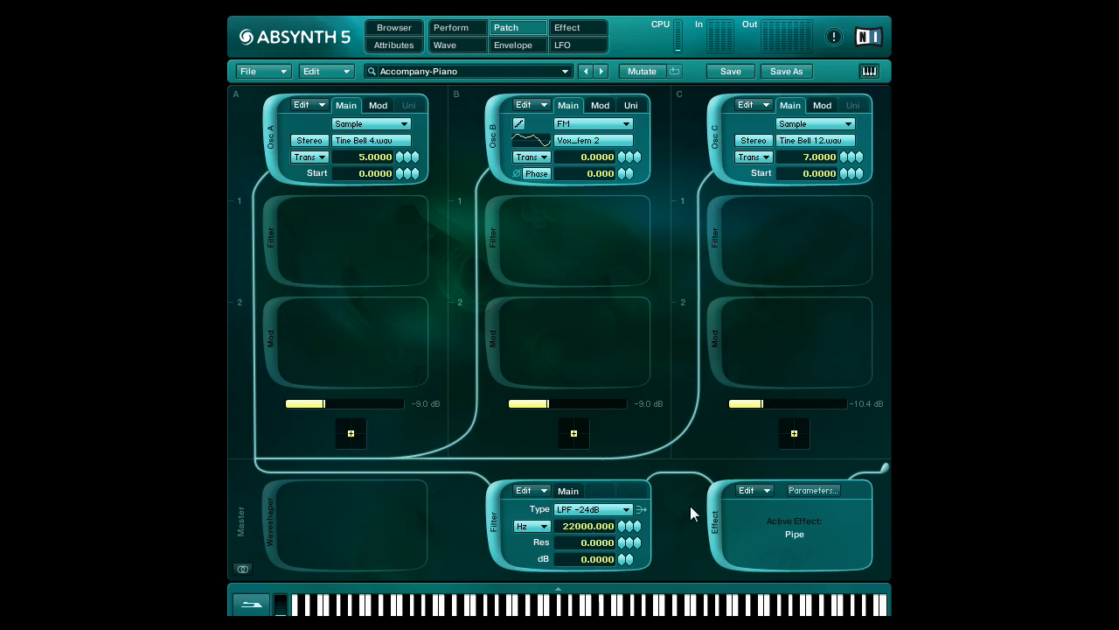
click(394, 29)
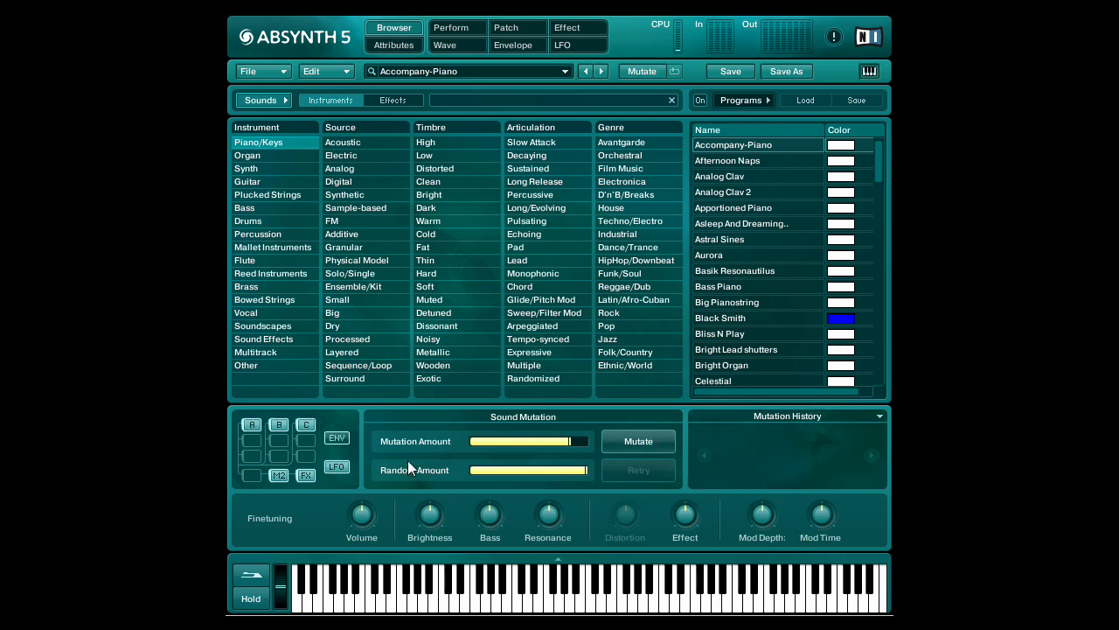
Lower the random and mutation amounts, and toggle oscillator A out of and back into mutation.
drag(584, 476, 481, 476)
drag(568, 440, 532, 442)
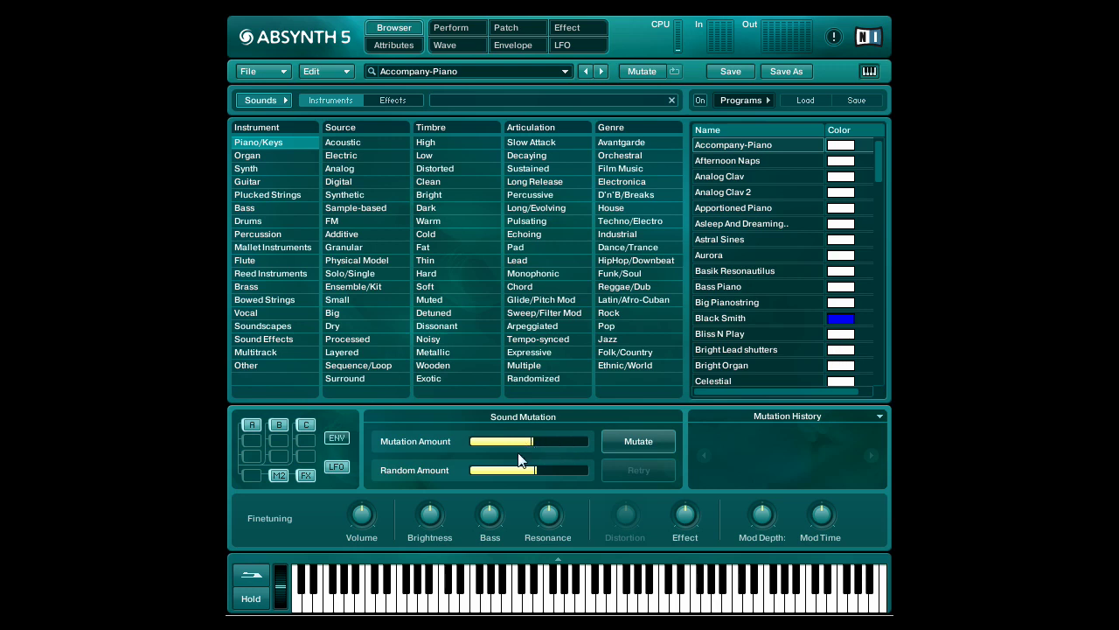
click(253, 426)
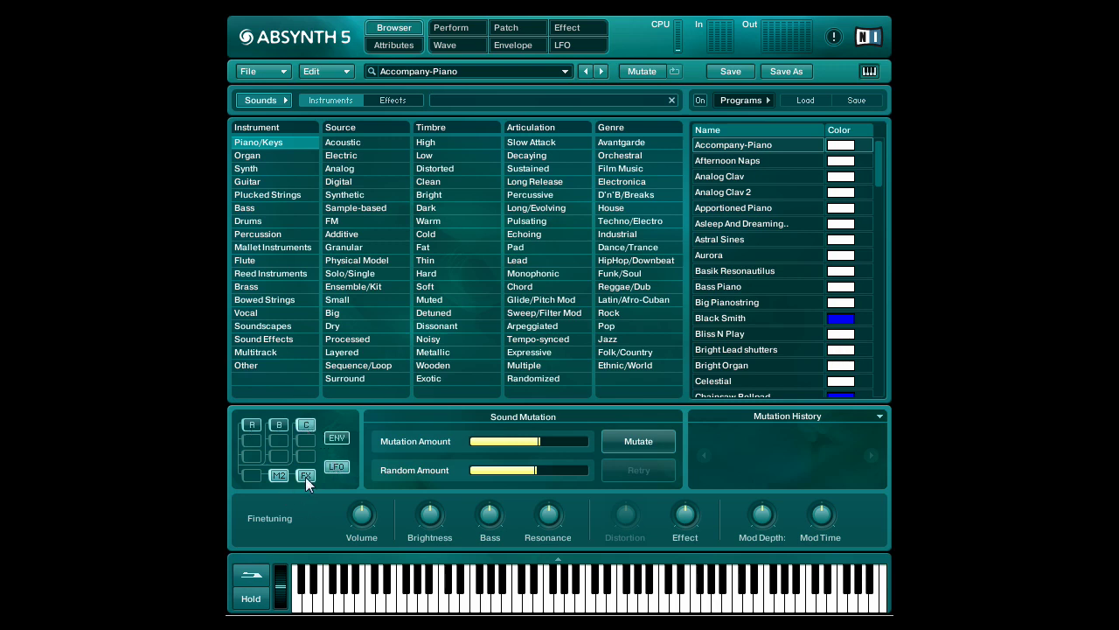
click(251, 425)
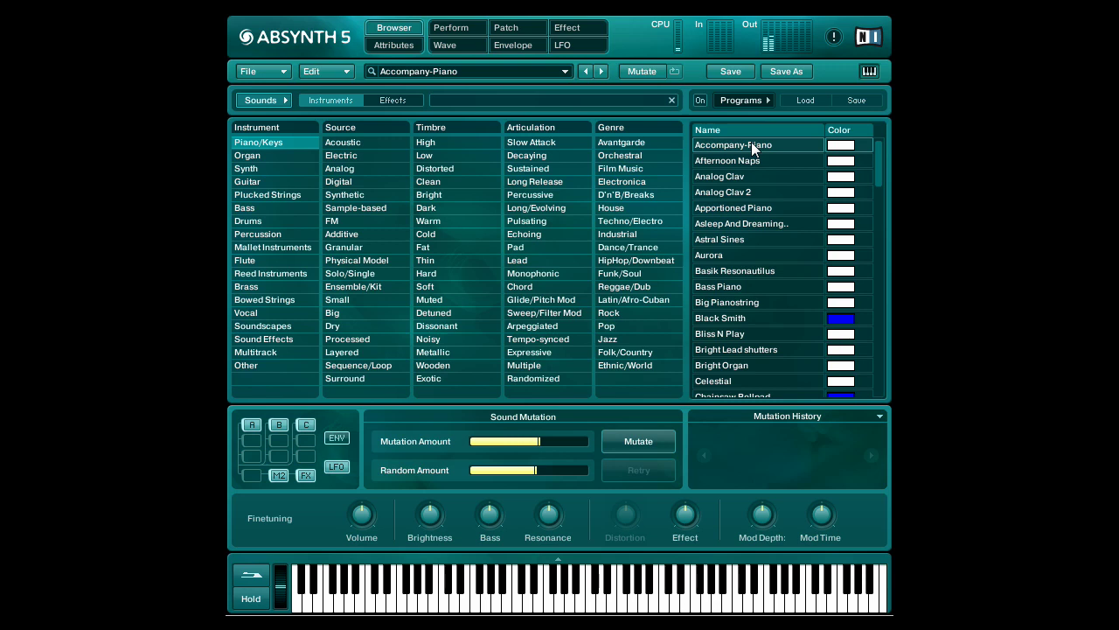
Audition the Afternoon Naps, Analog Clav, Analog Clav 2 and Asleep And Dreaming presets.
click(749, 161)
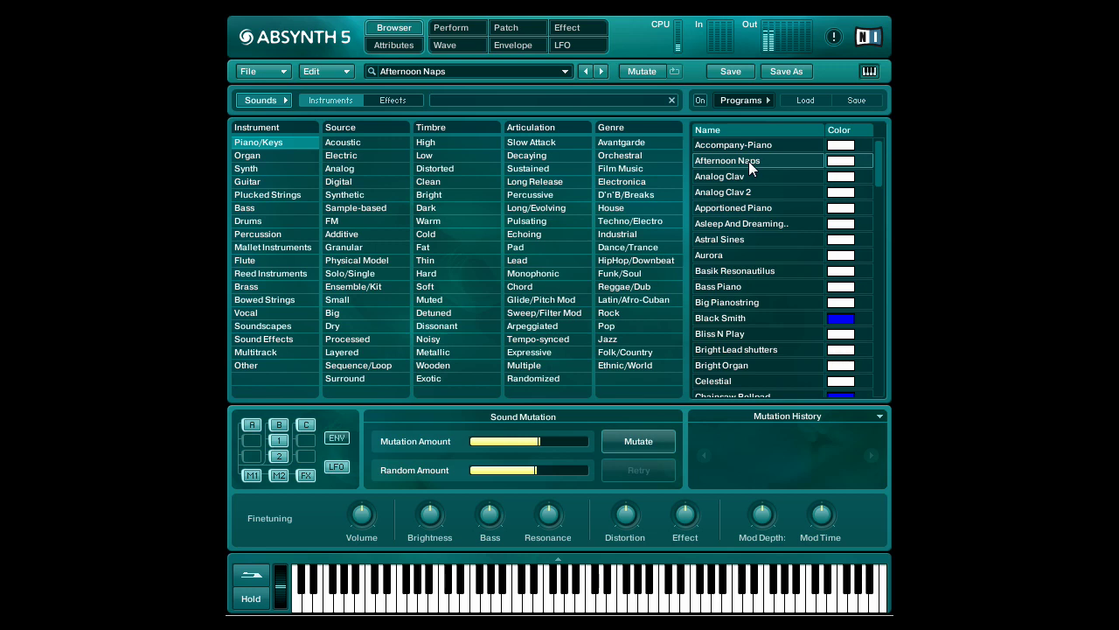
click(743, 180)
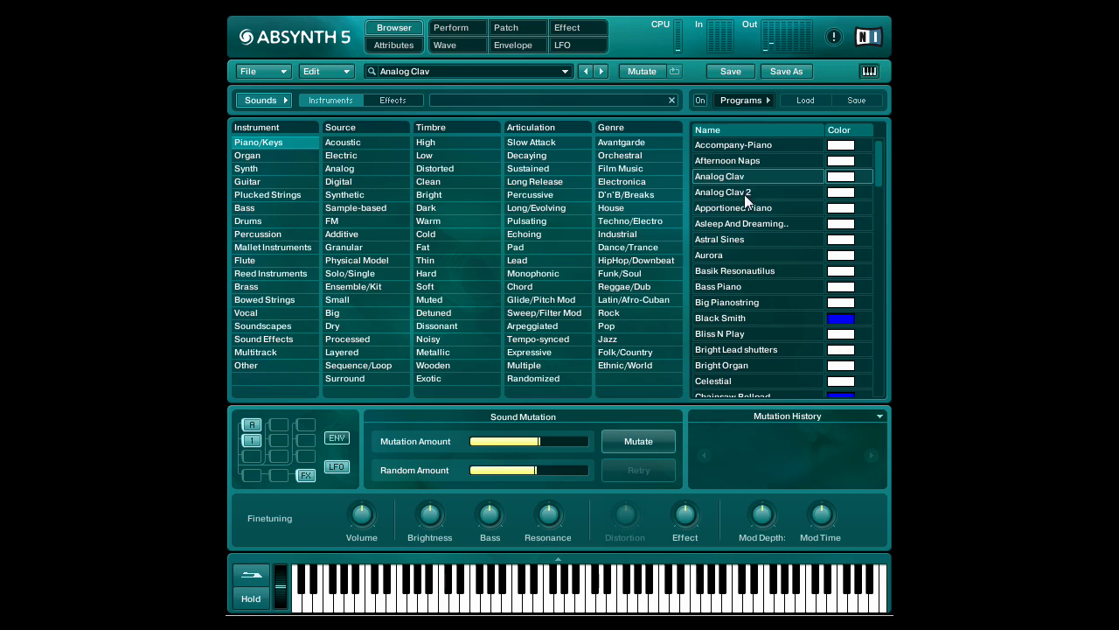
click(744, 194)
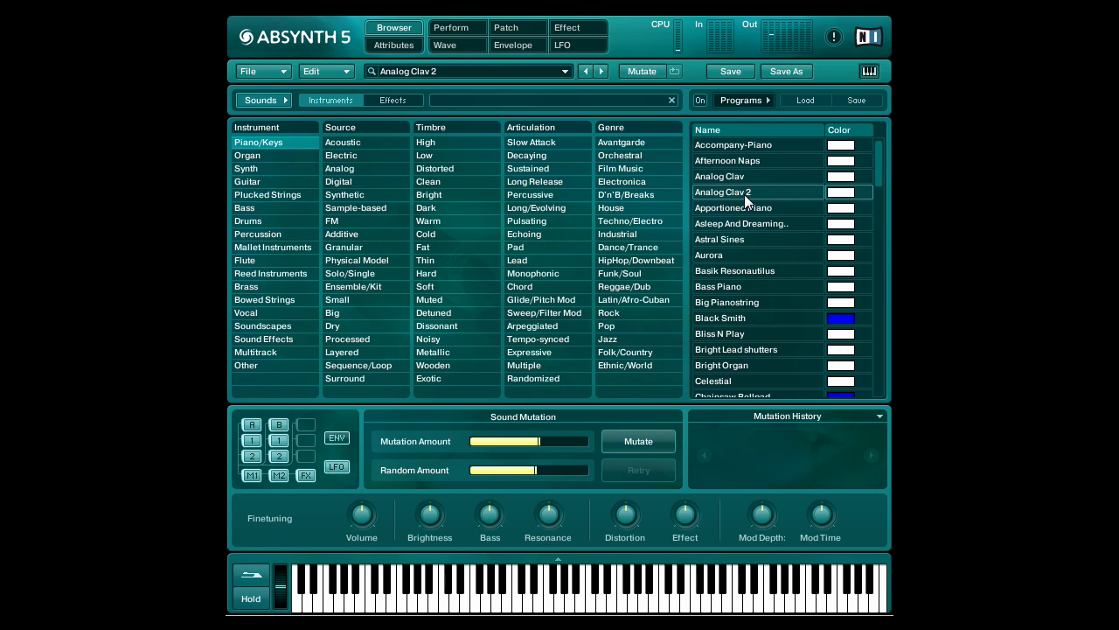
click(748, 224)
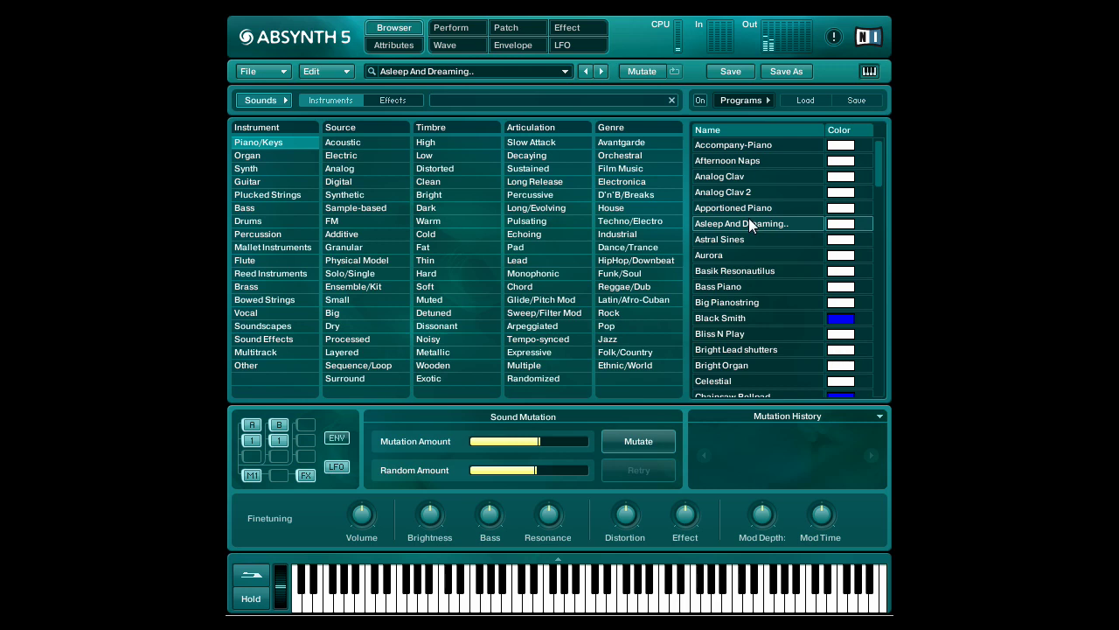
Filter the browser to Organ sounds with Digital source and Monophonic character.
click(267, 156)
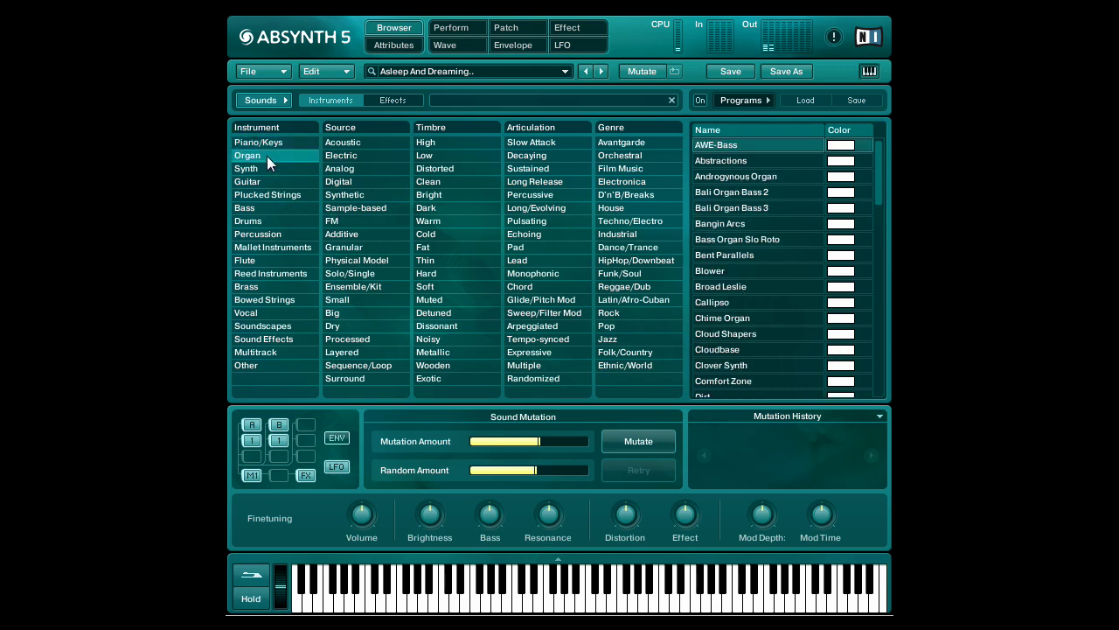
click(353, 184)
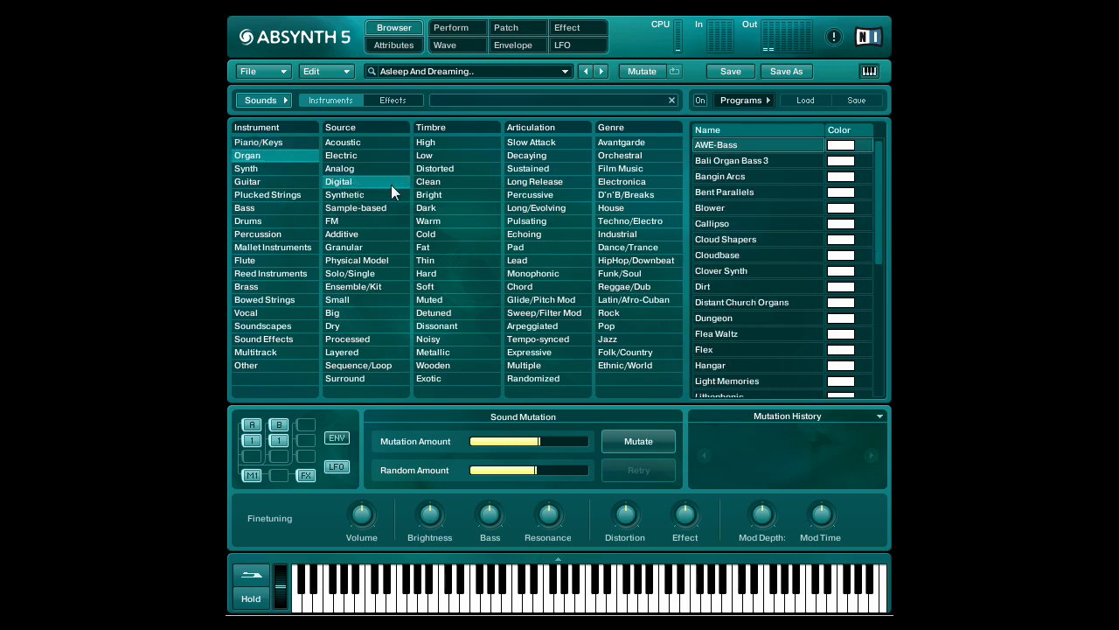
click(529, 274)
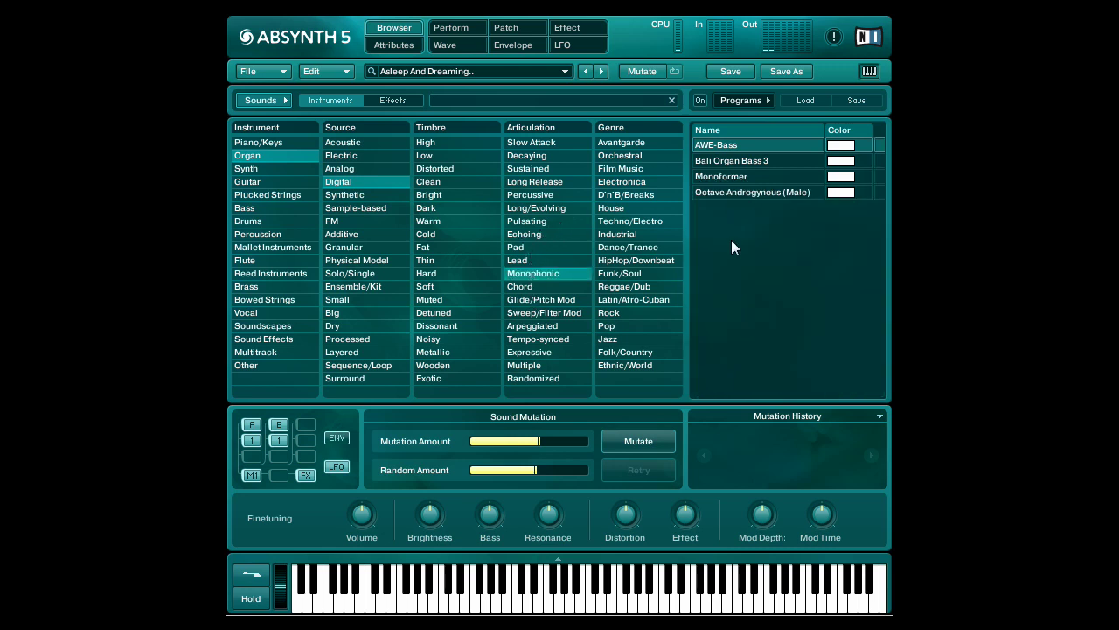
Try the Rock, Pop, Jazz and House genre filters, then load Monoformer.
click(628, 313)
click(629, 315)
click(626, 326)
click(621, 339)
click(623, 209)
click(743, 176)
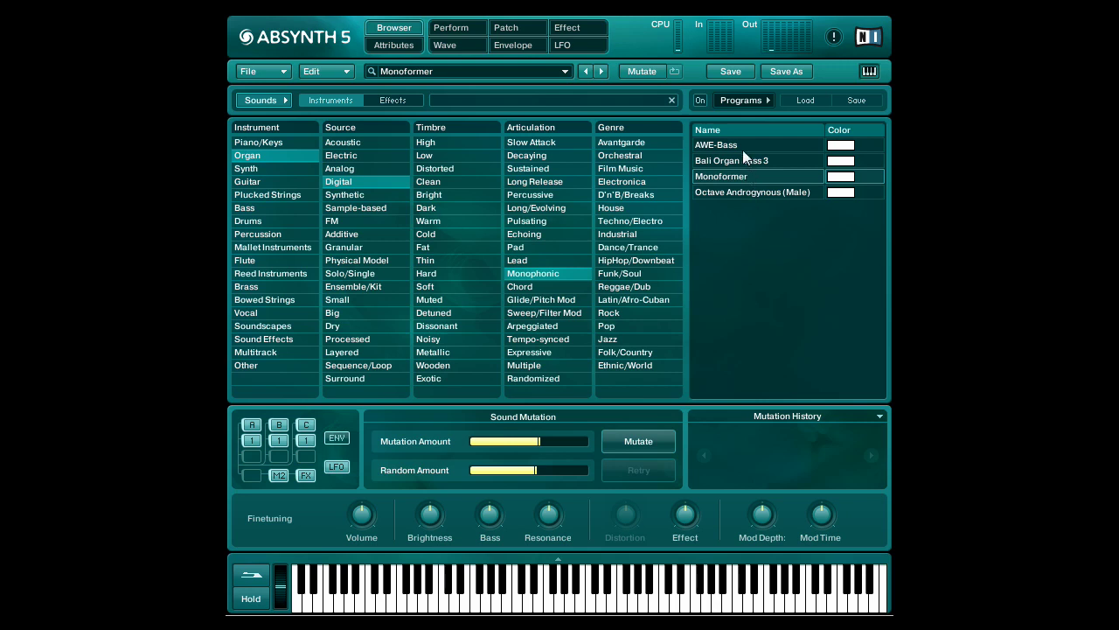
Load AWE-Bass and raise its Distortion, Resonance and Brightness knobs.
click(739, 146)
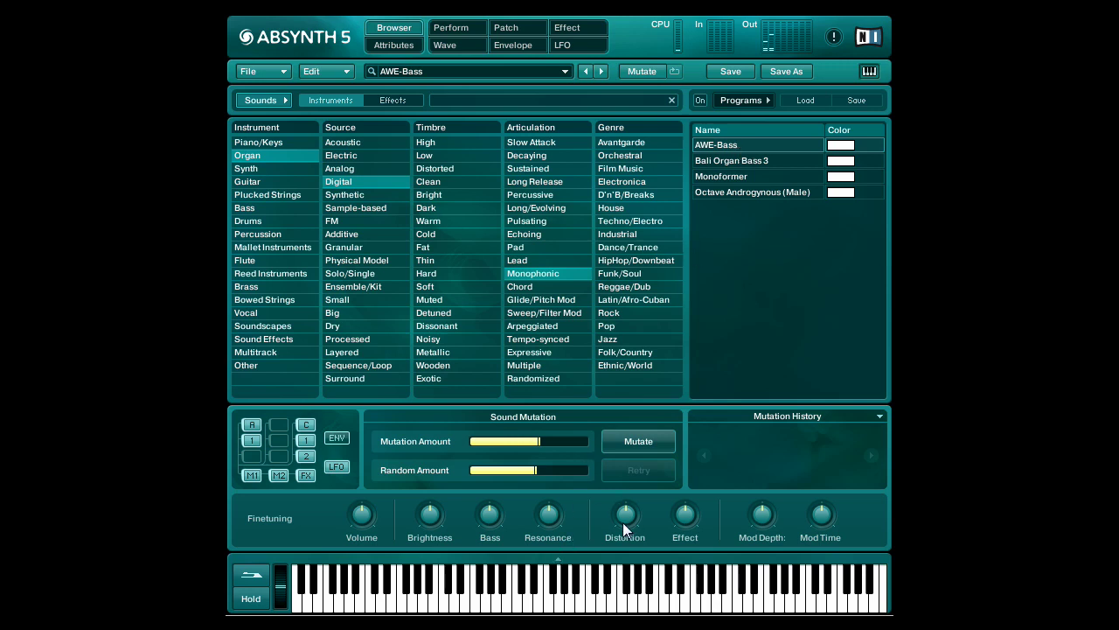
drag(625, 518, 624, 401)
drag(625, 516, 625, 480)
drag(542, 518, 546, 443)
drag(443, 516, 434, 406)
Remove the Monophonic filter and narrow the browser to Synth instruments with Pad articulation.
click(550, 274)
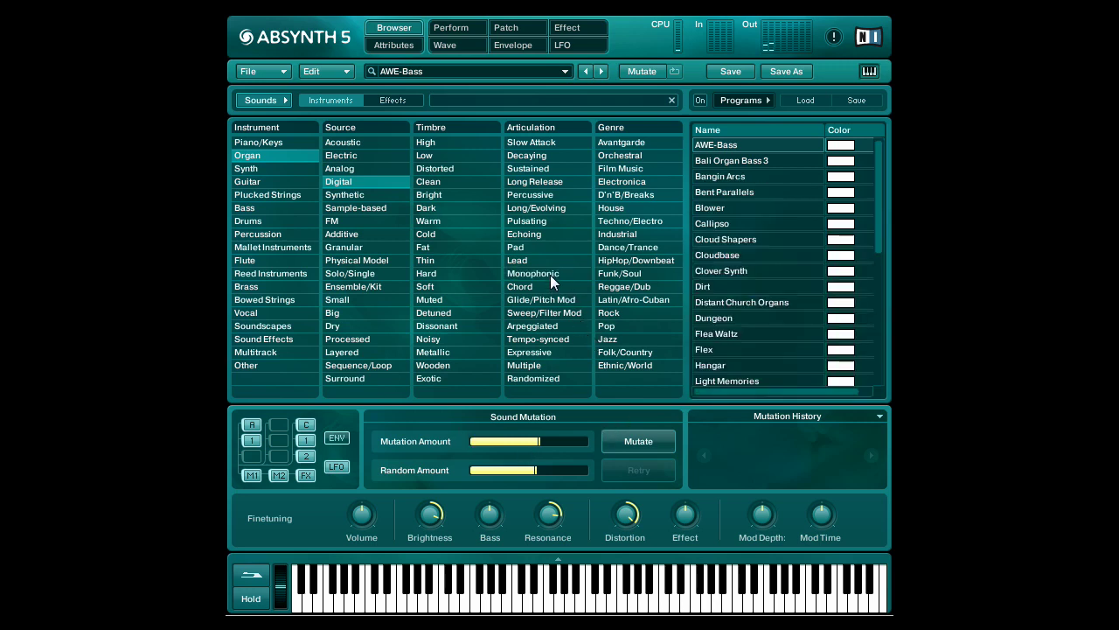
click(258, 169)
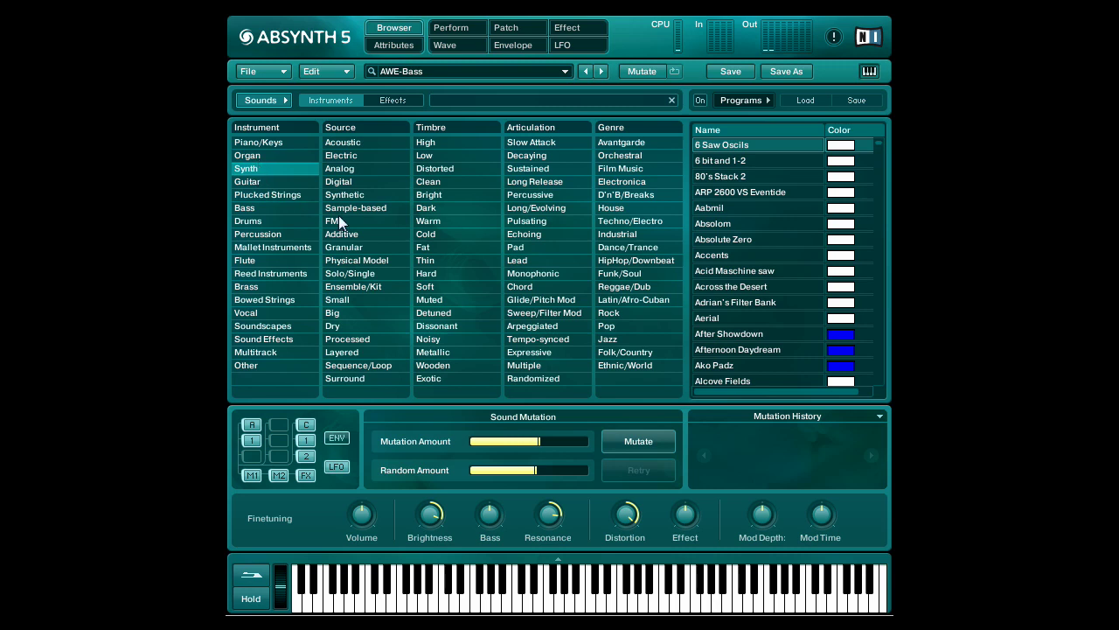
click(518, 247)
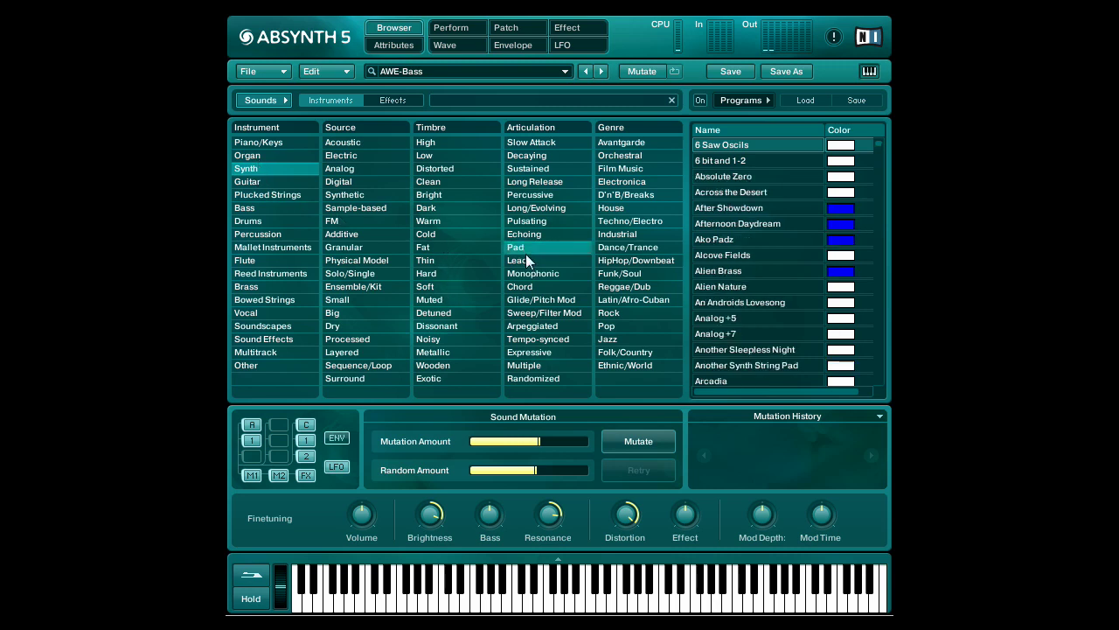
Audition Absolute Zero, Across the Desert, Alcove Fields and An Androids Lovesong.
click(745, 179)
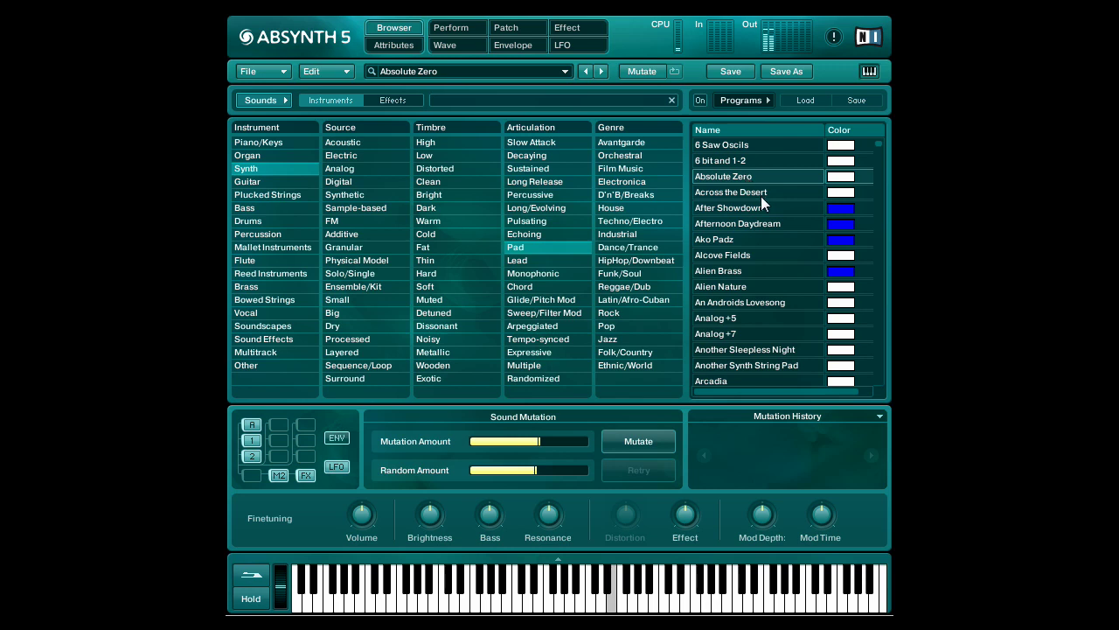
click(758, 190)
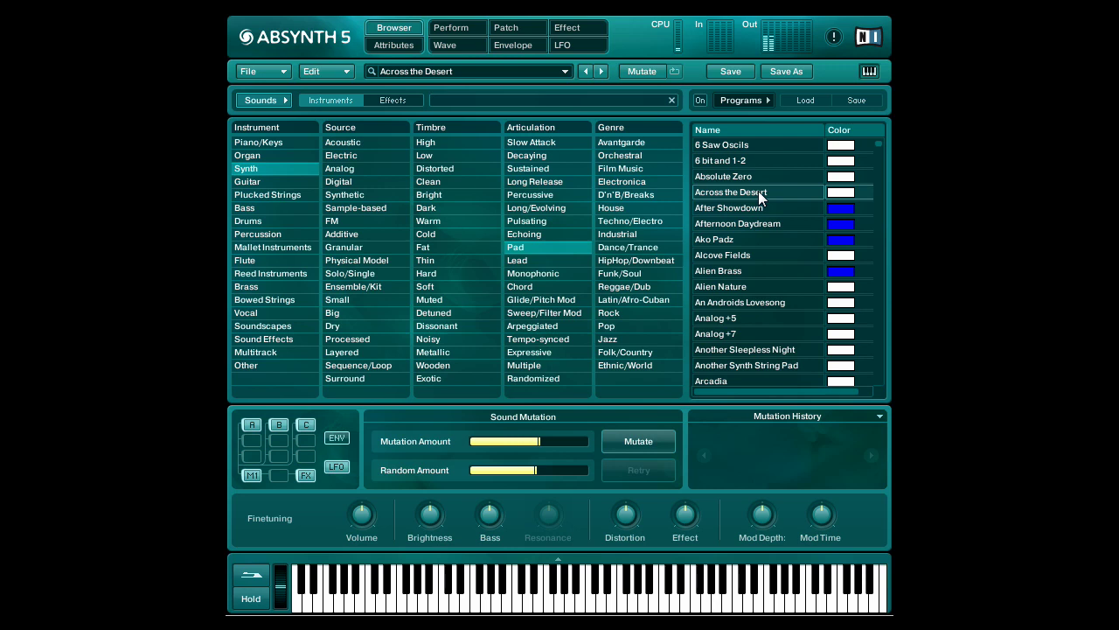
click(745, 255)
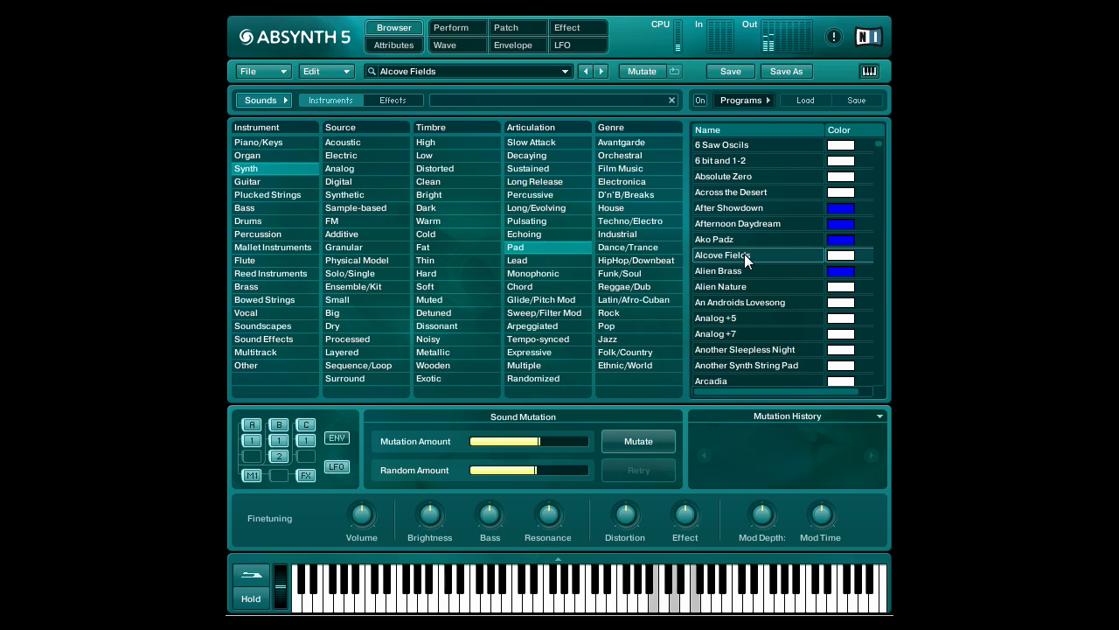
click(756, 304)
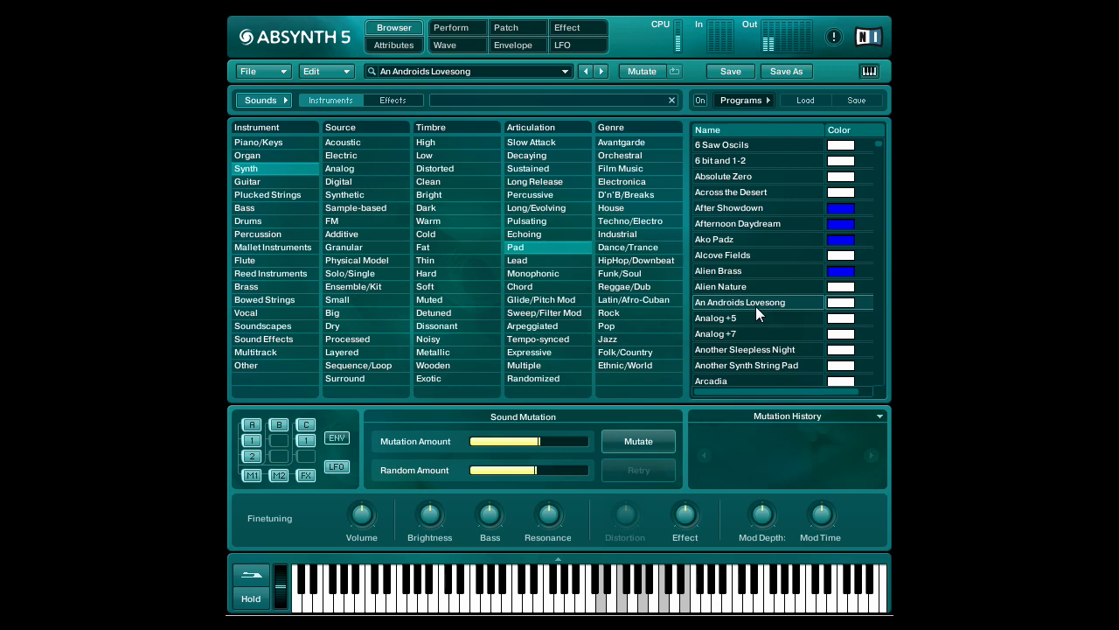
scroll(756, 306, down, 2)
scroll(763, 318, down, 3)
scroll(764, 317, down, 2)
Audition Backup Pad, then load Bonus Pad from further down the list.
click(761, 270)
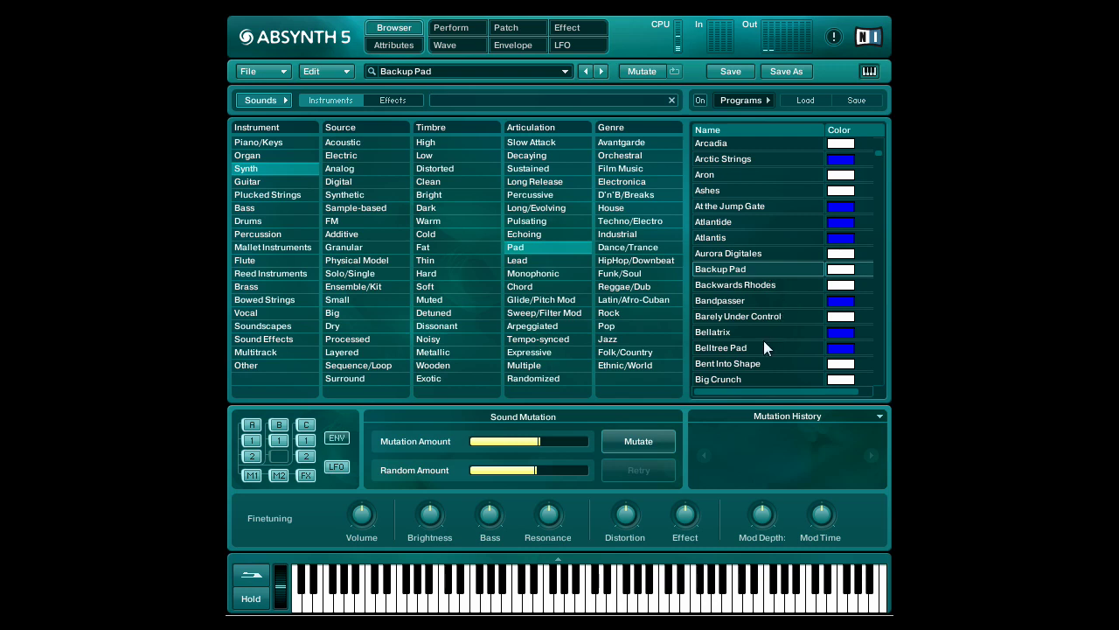
scroll(740, 371, down, 2)
scroll(740, 370, down, 2)
scroll(740, 370, down, 2)
scroll(740, 364, down, 2)
click(750, 312)
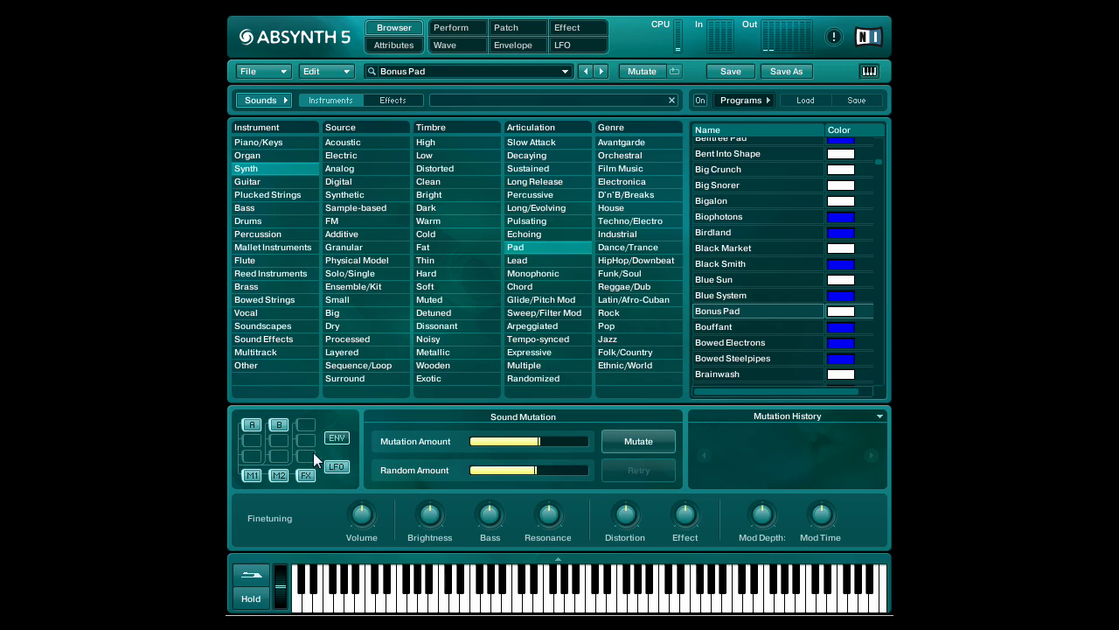
Mutate Bonus Pad into Bonus Pad M 1 and retry the mutation twice.
click(640, 442)
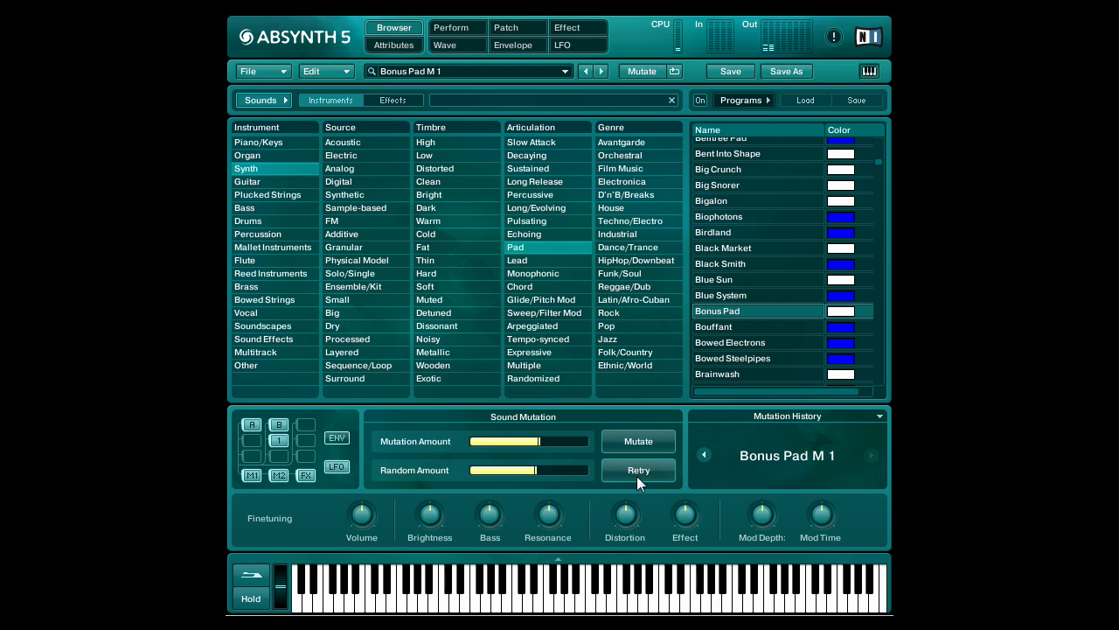
click(639, 474)
click(652, 472)
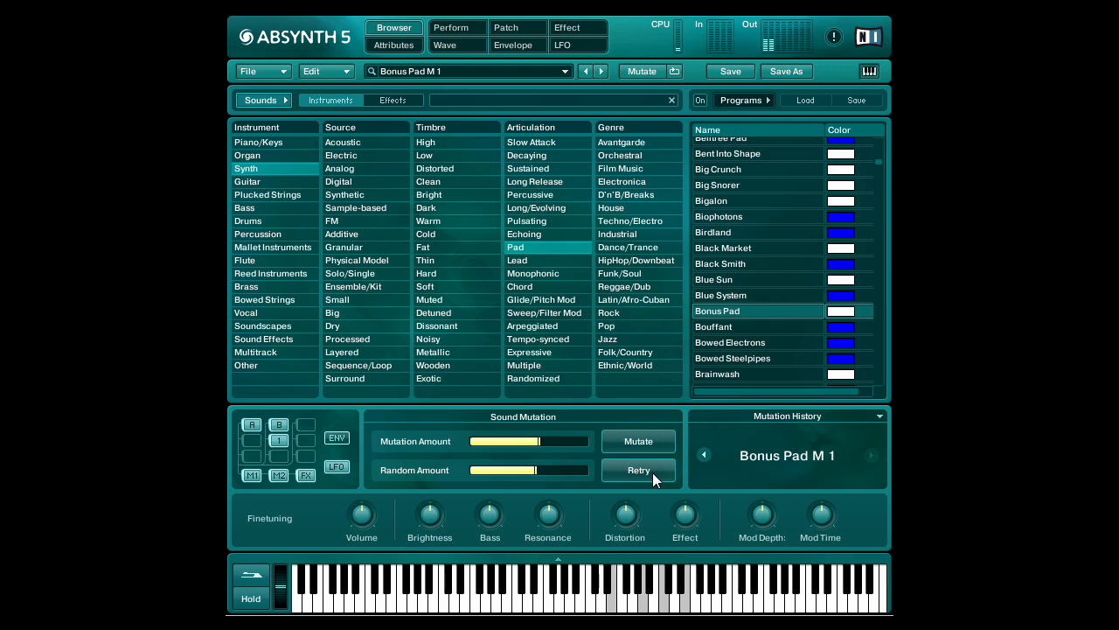
Compare Bonus Pad with Bonus Pad M 1, return to the original, and clear the history.
click(800, 418)
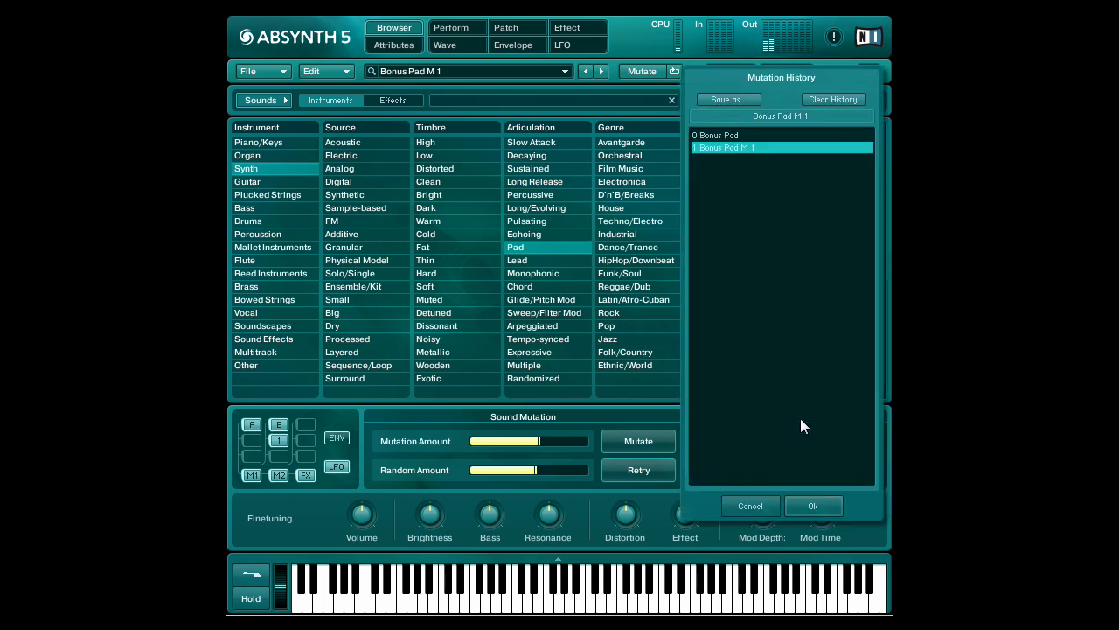
click(735, 135)
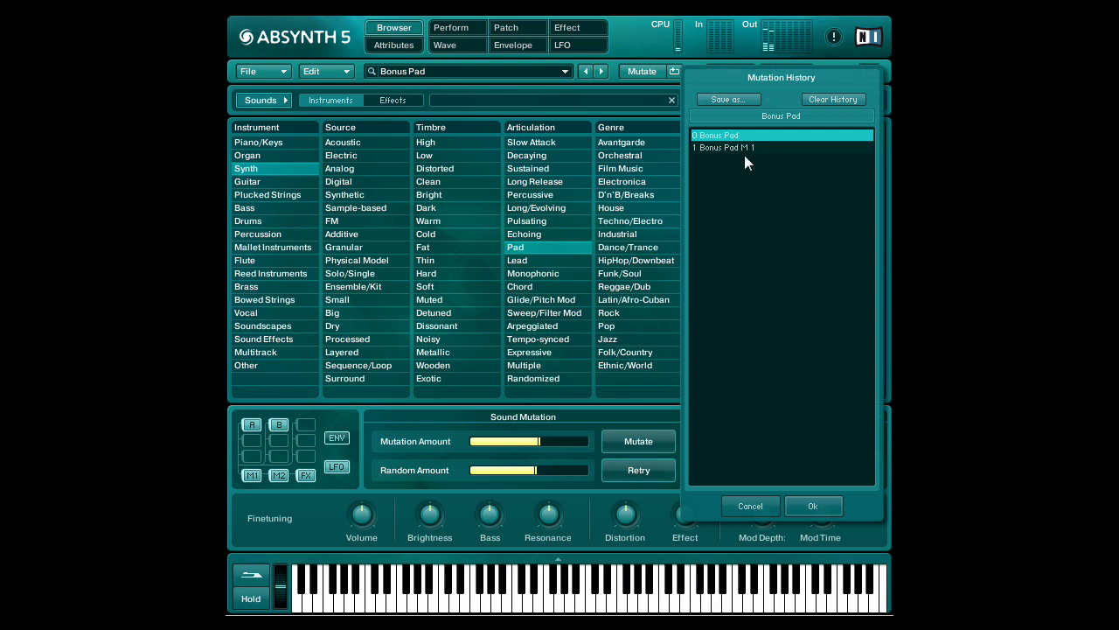
click(743, 147)
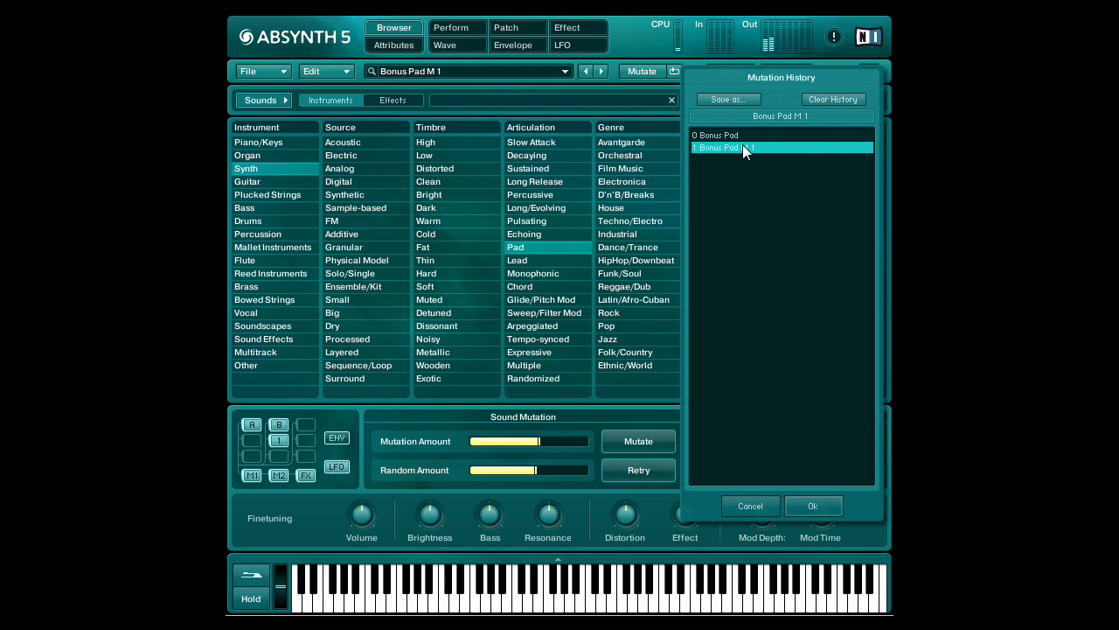
click(741, 135)
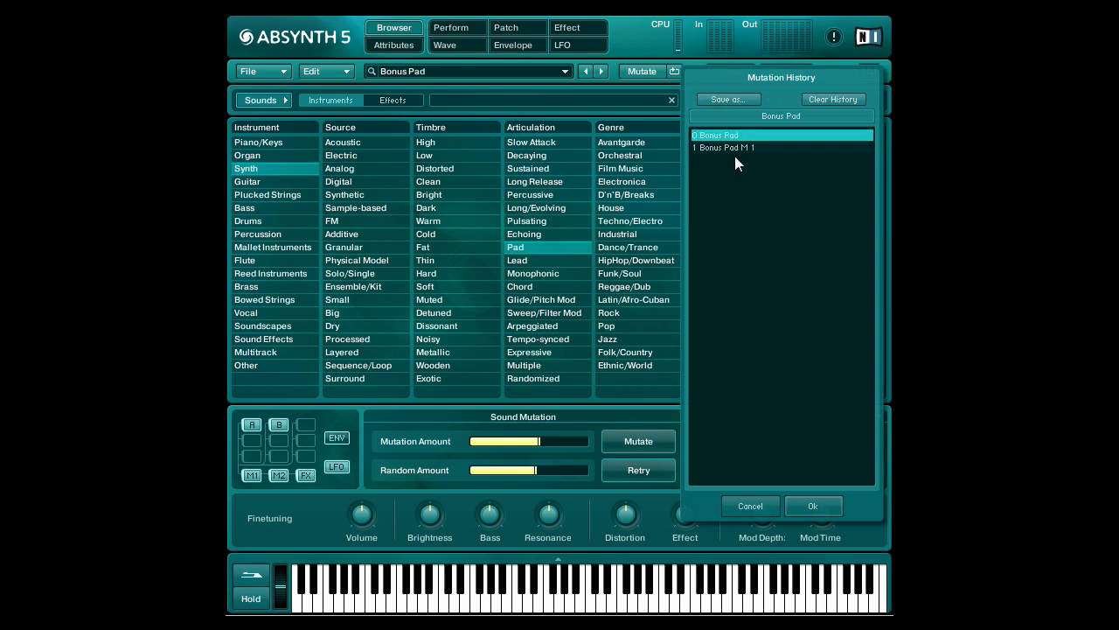
click(830, 100)
click(611, 348)
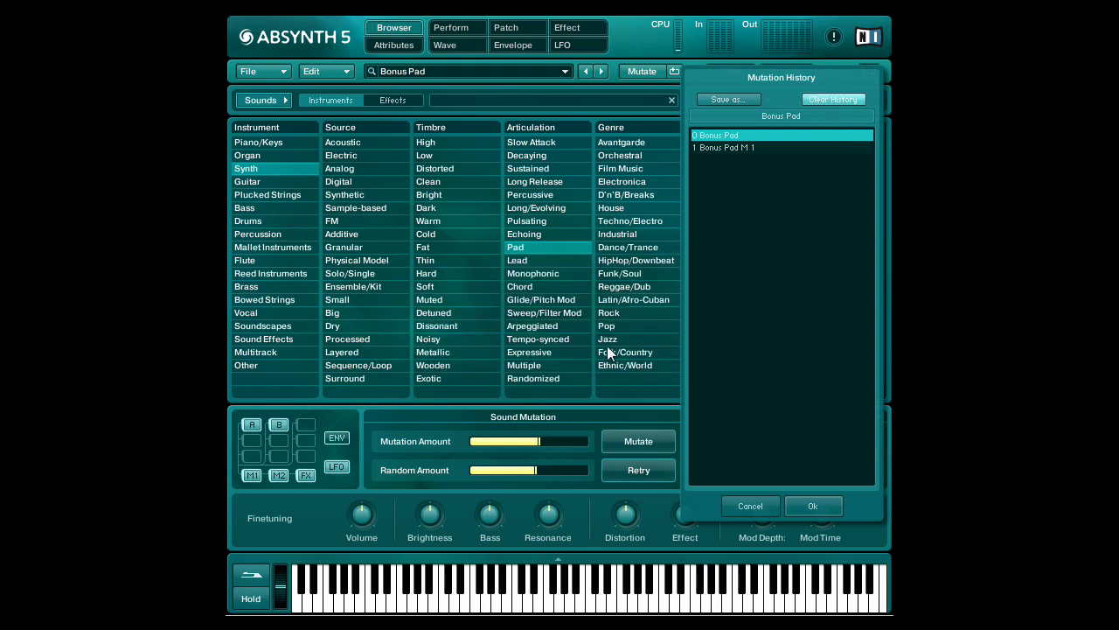
Close Mutation History, audition the CS8000 and Calcutta pads, then filter to Lead articulation.
click(775, 507)
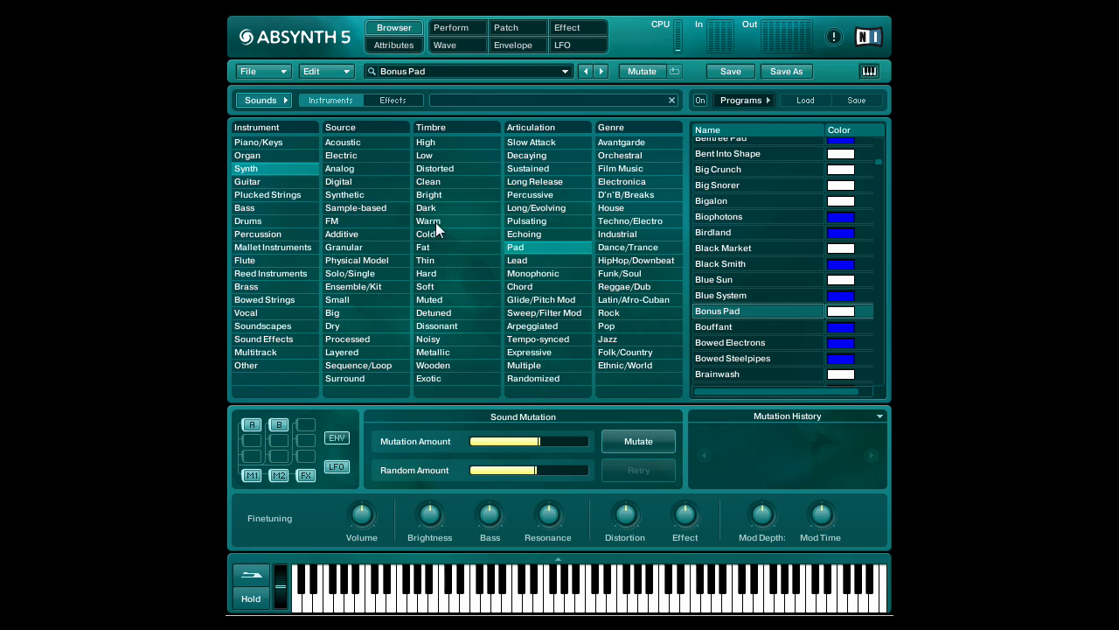
scroll(774, 321, down, 2)
scroll(778, 316, down, 3)
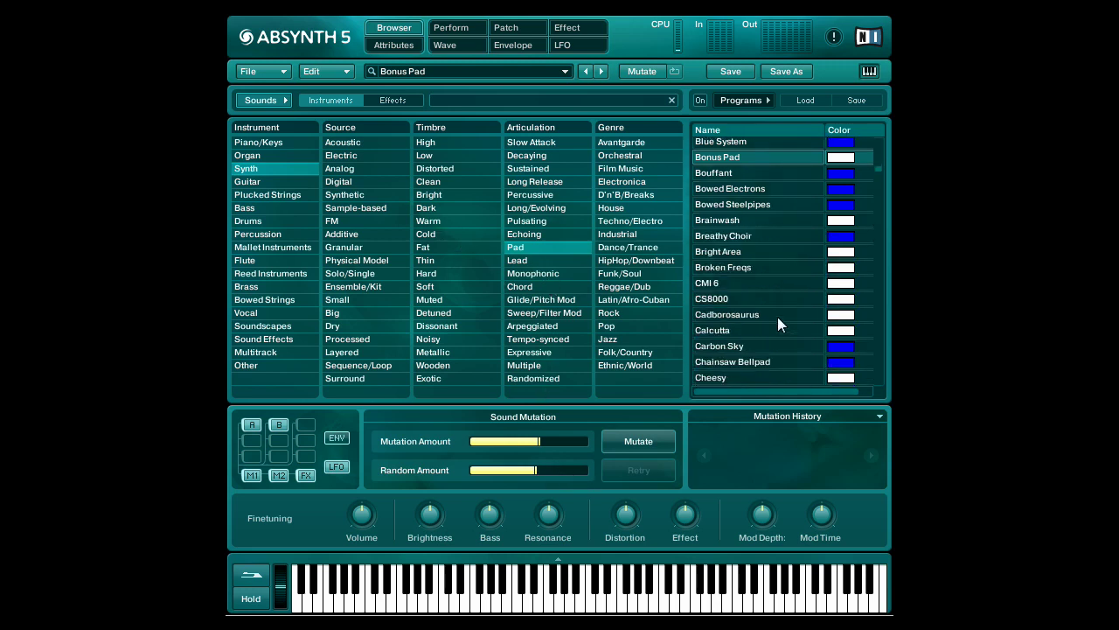
click(756, 300)
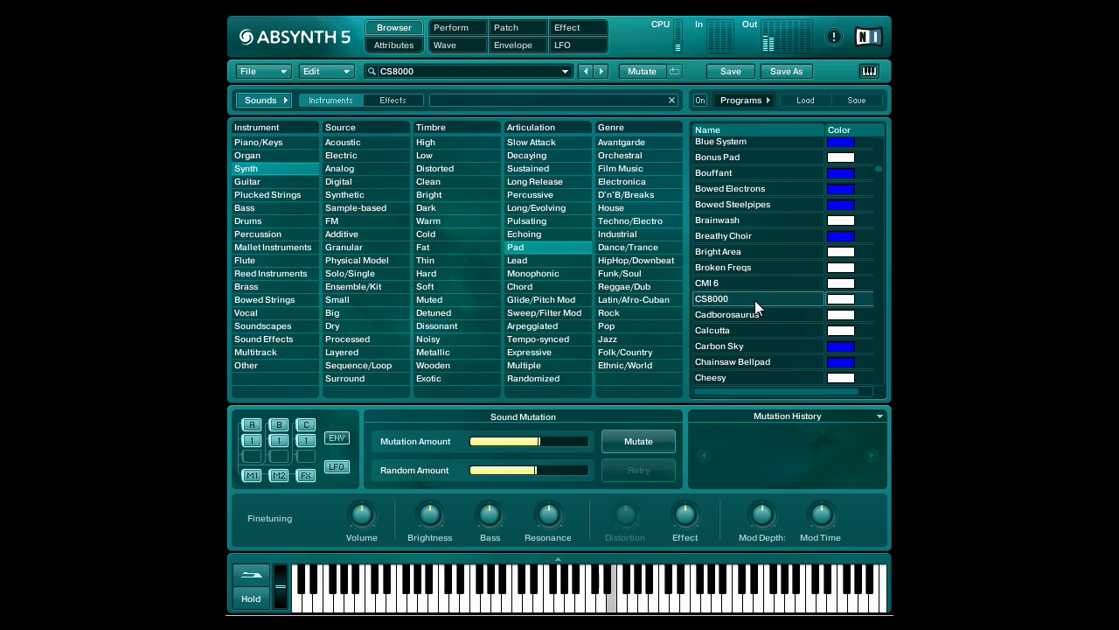
click(729, 332)
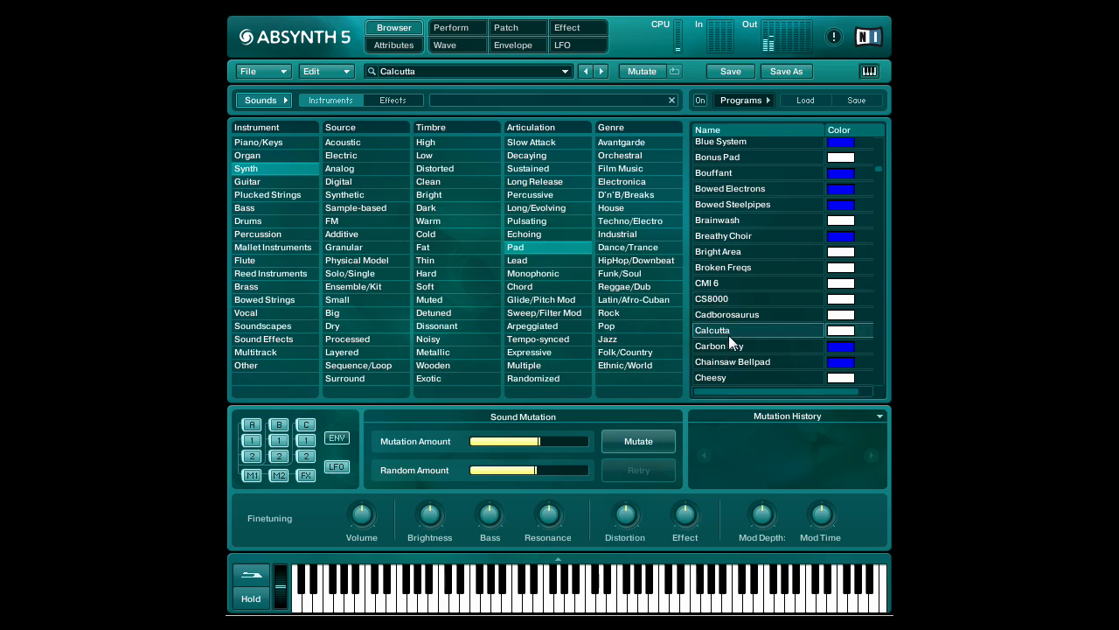
click(540, 261)
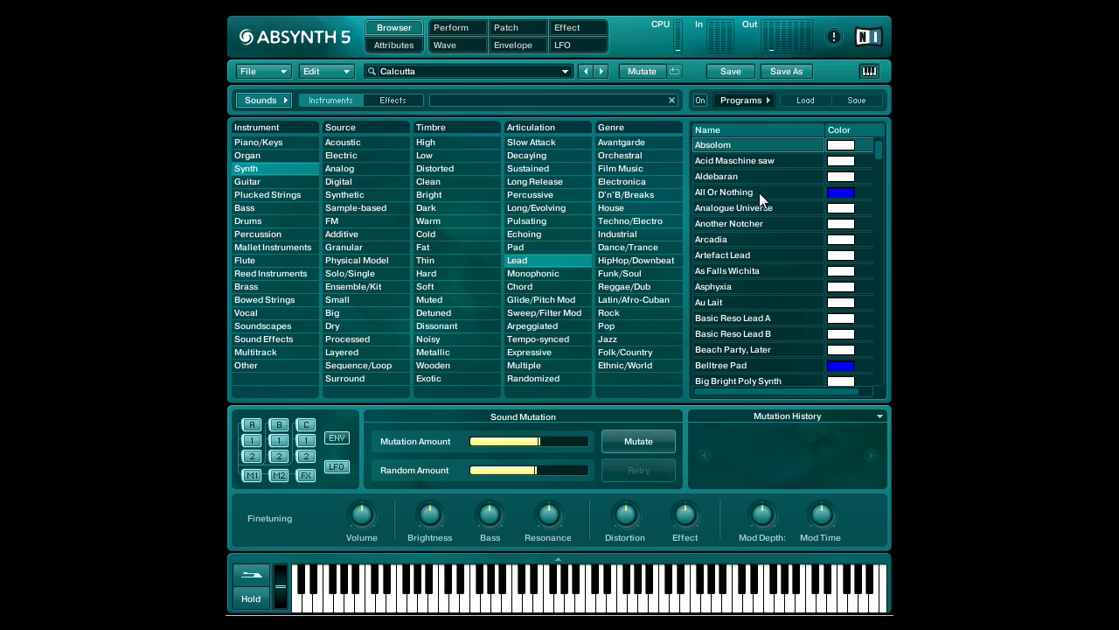
Audition Basic Reso Lead A, Binary Lead, Chillout and Chordination.
click(745, 317)
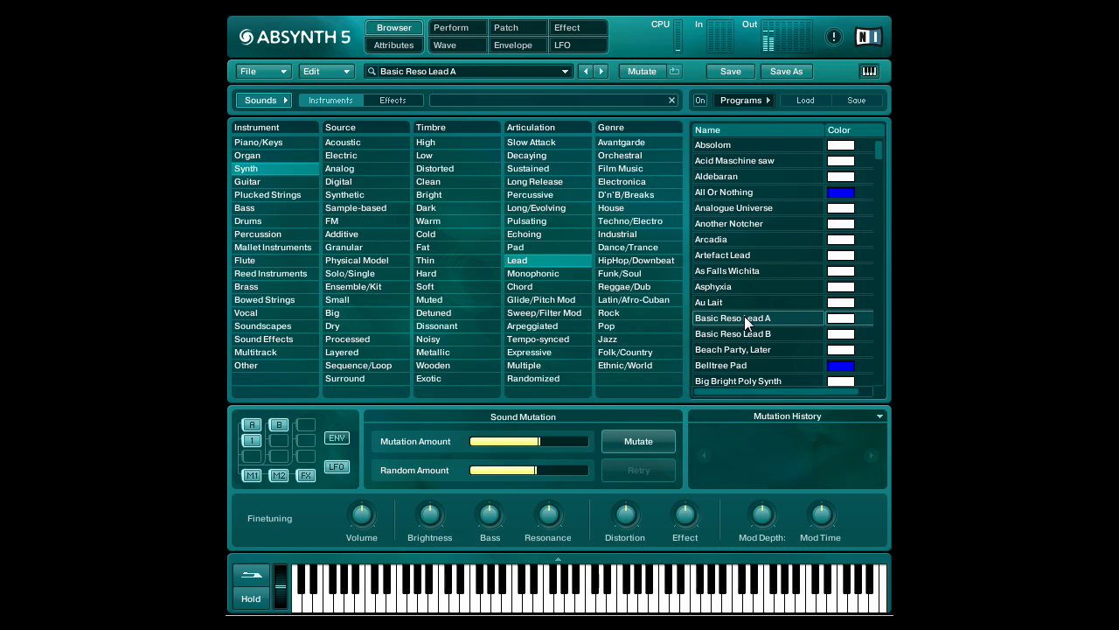
scroll(748, 362, down, 2)
scroll(748, 362, down, 2)
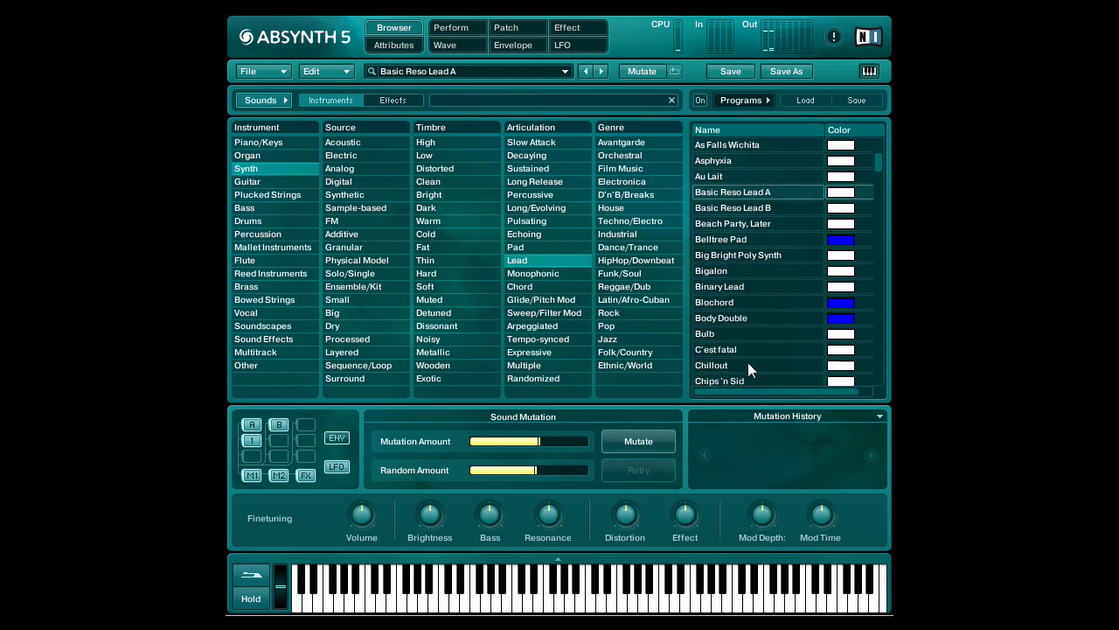
click(753, 286)
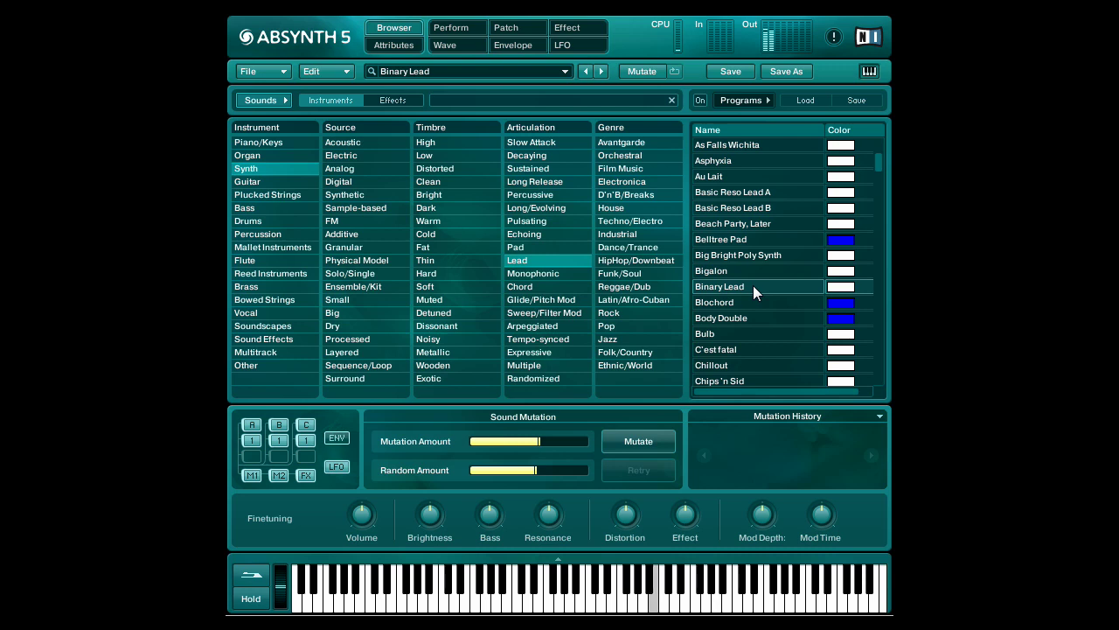
click(759, 366)
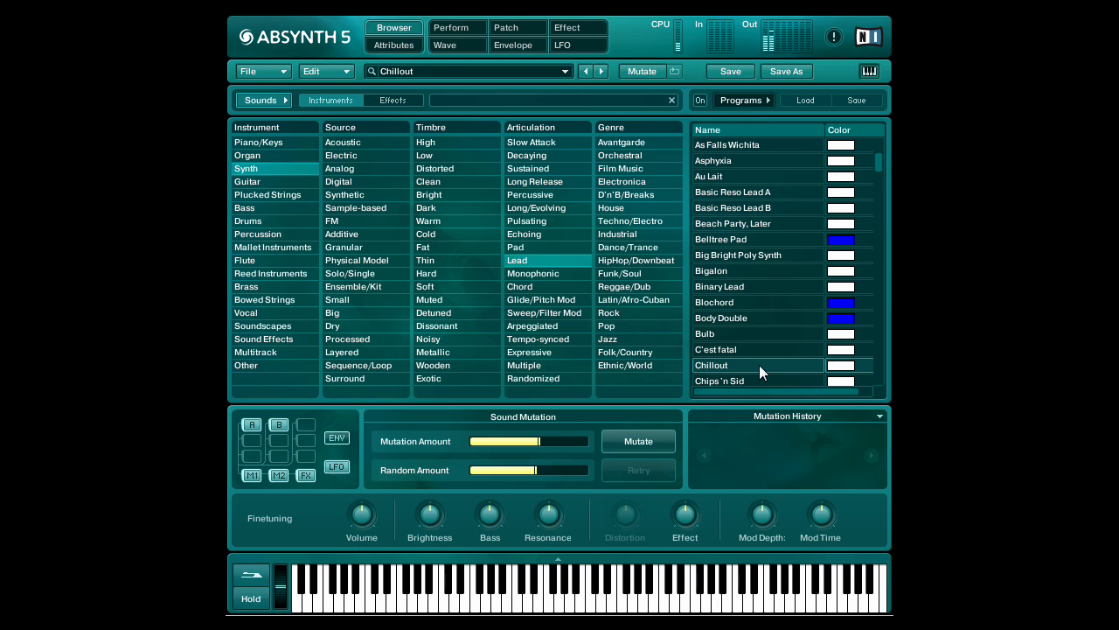
scroll(759, 365, down, 2)
click(752, 367)
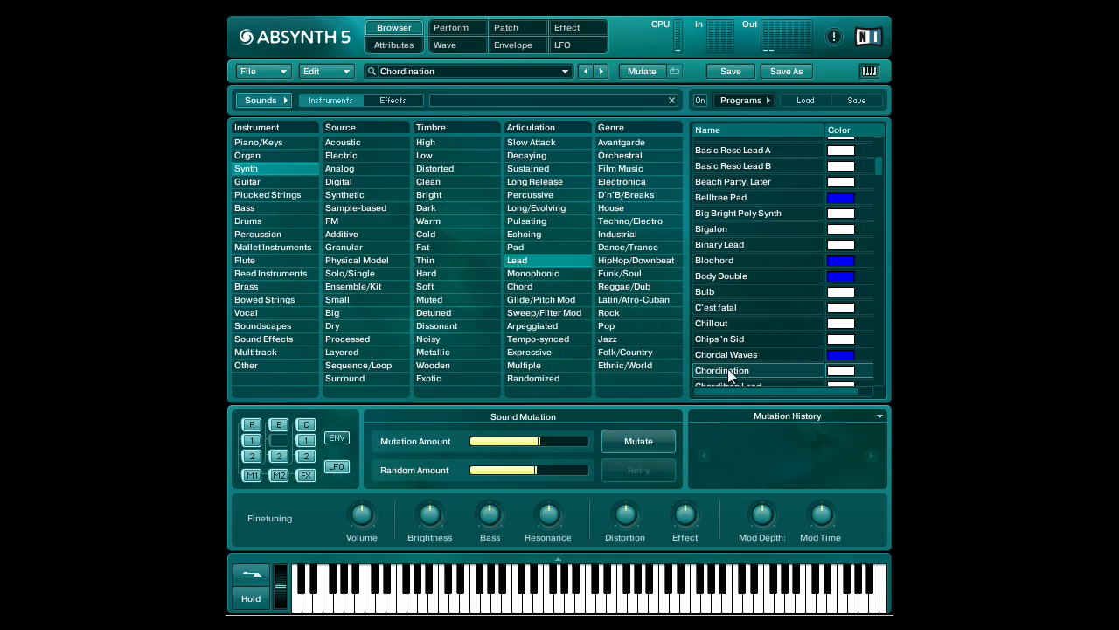
Audition Chorditron Lead and Compuvox, ending with Deep Detuned S loaded.
scroll(728, 368, down, 4)
click(739, 275)
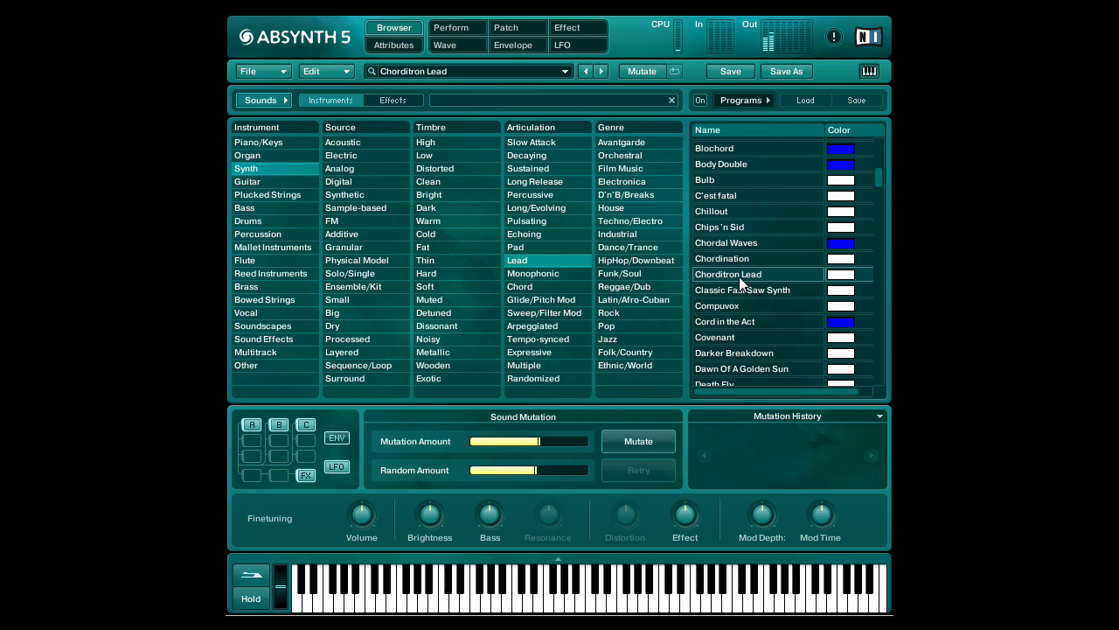
scroll(748, 297, down, 2)
scroll(756, 321, down, 2)
click(750, 254)
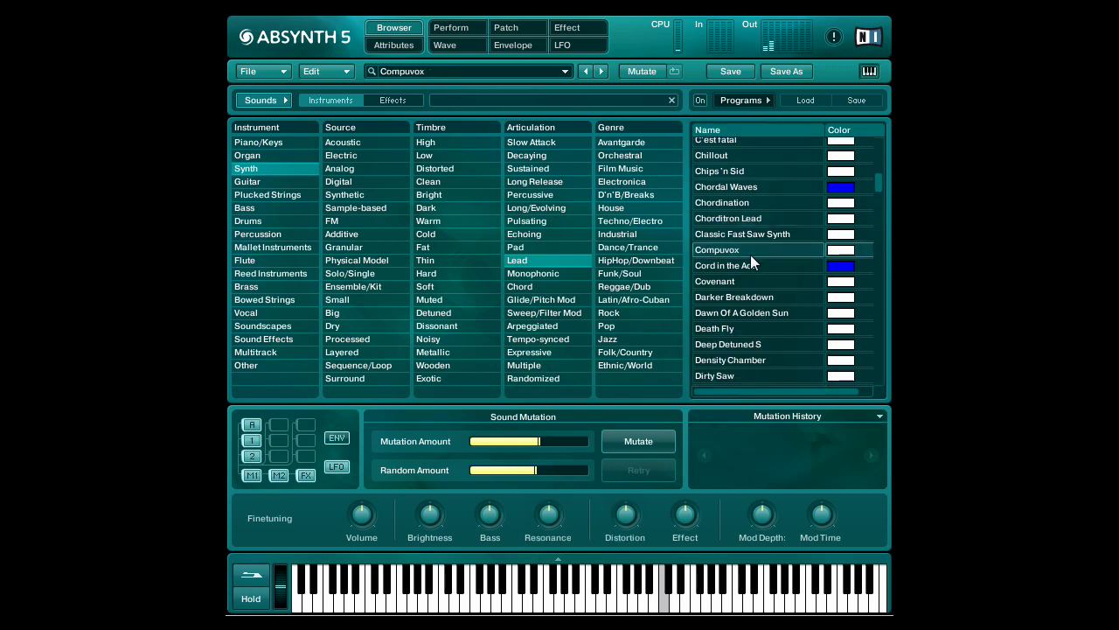
click(765, 348)
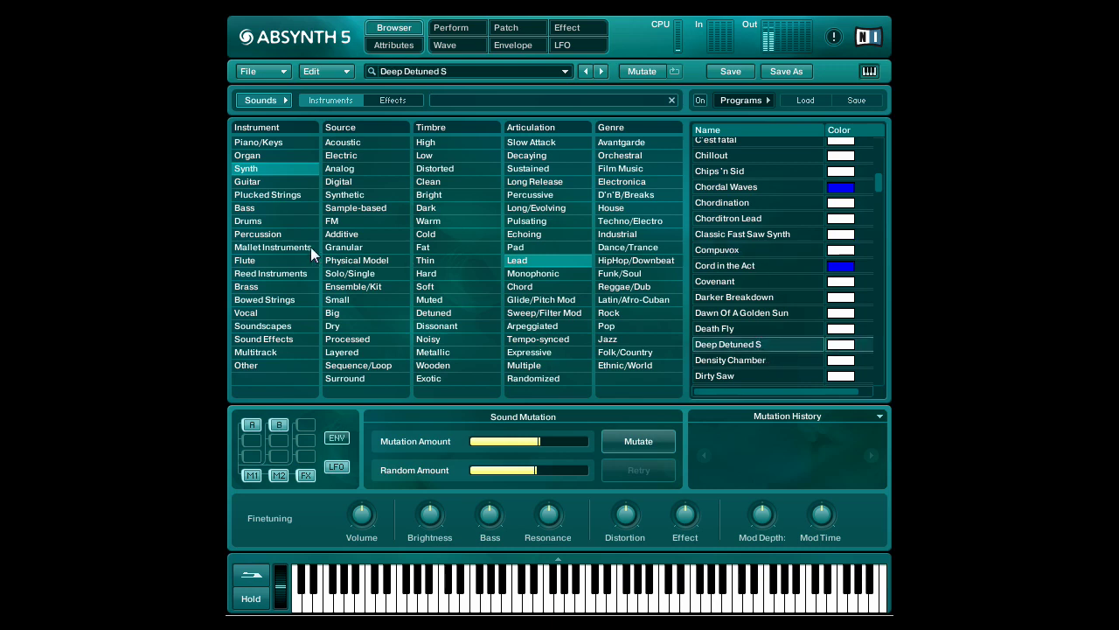
Audition guitar presets Beauty, Chill Strat and FM Stringuita, then load Plucked Strings preset Asia.
click(259, 182)
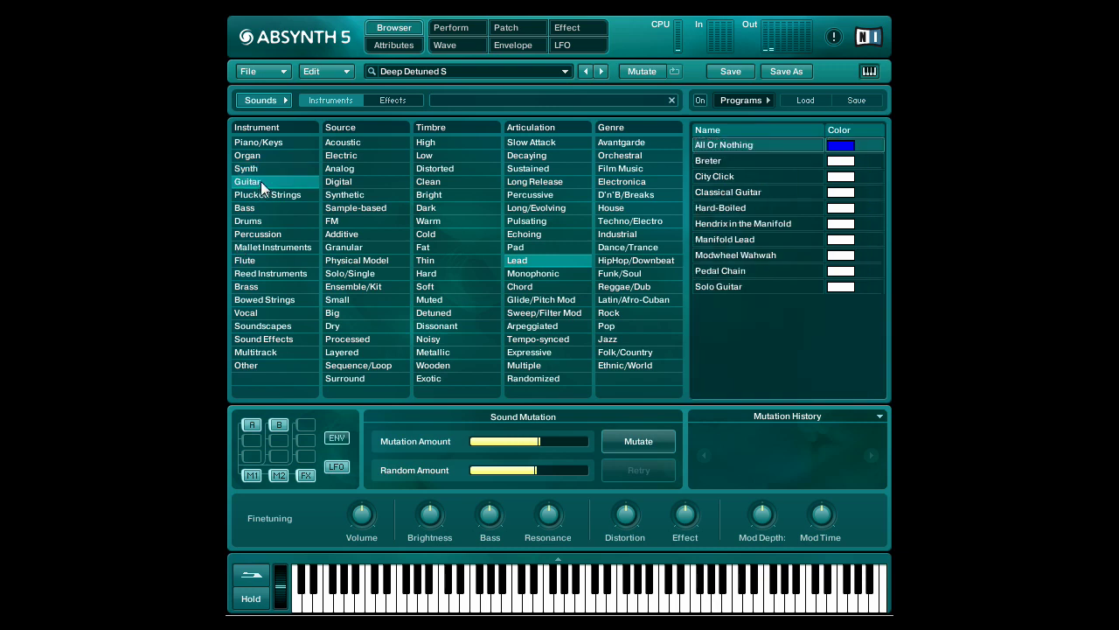
click(561, 260)
click(734, 209)
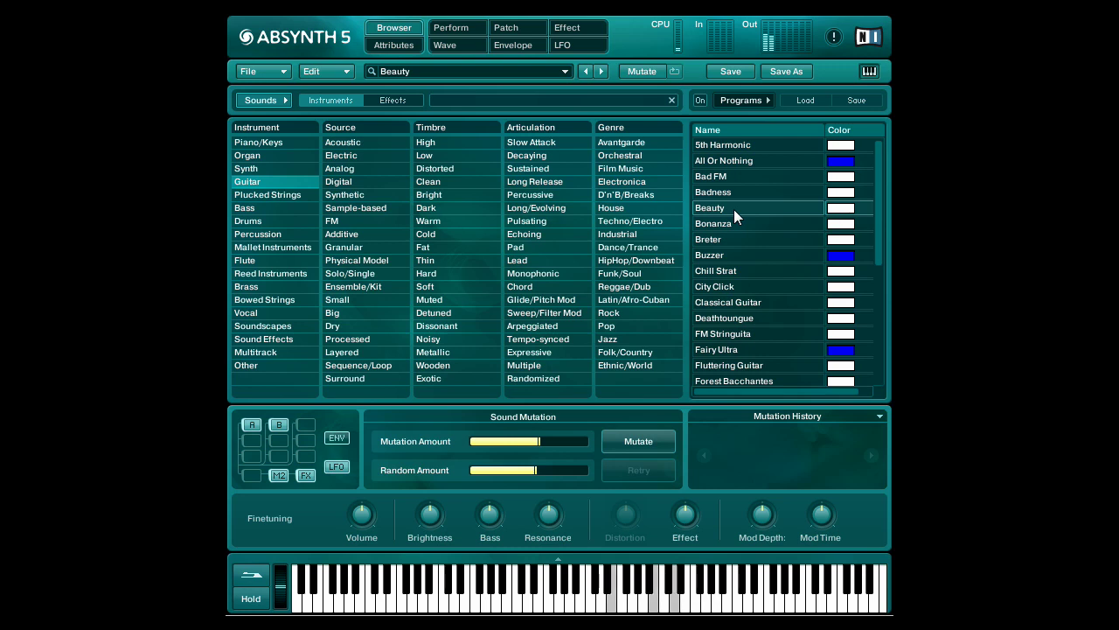
click(756, 271)
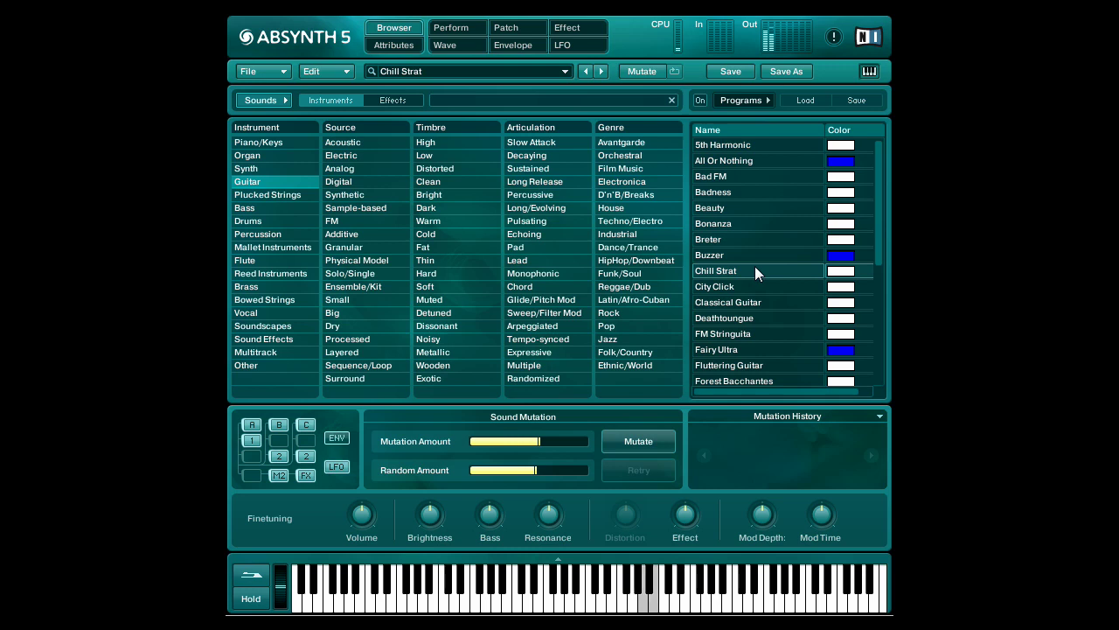
click(749, 335)
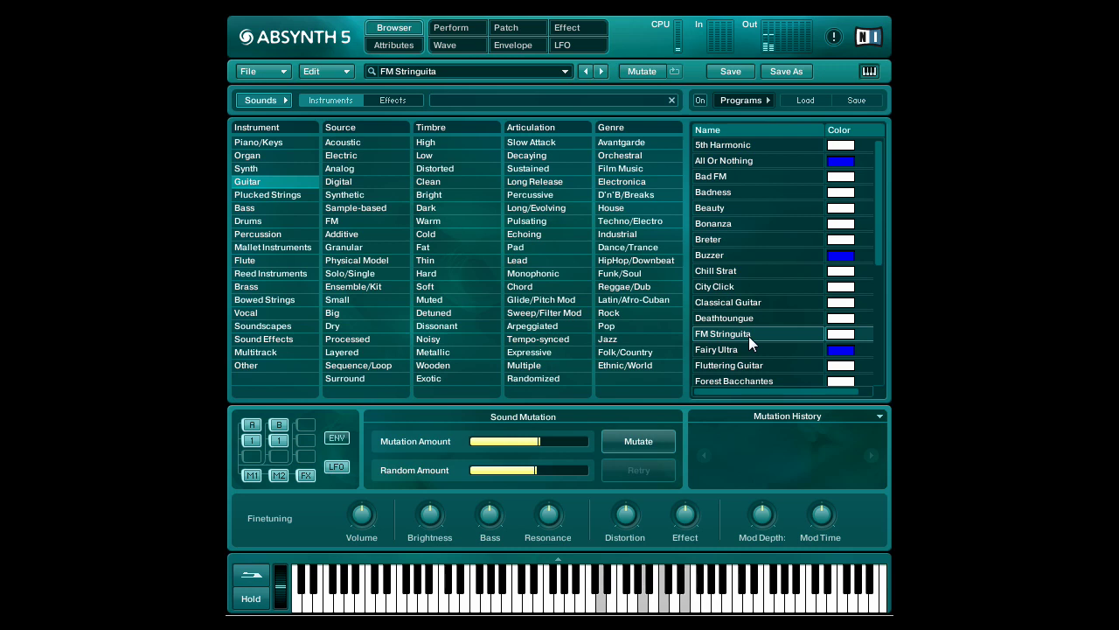
click(276, 195)
click(742, 238)
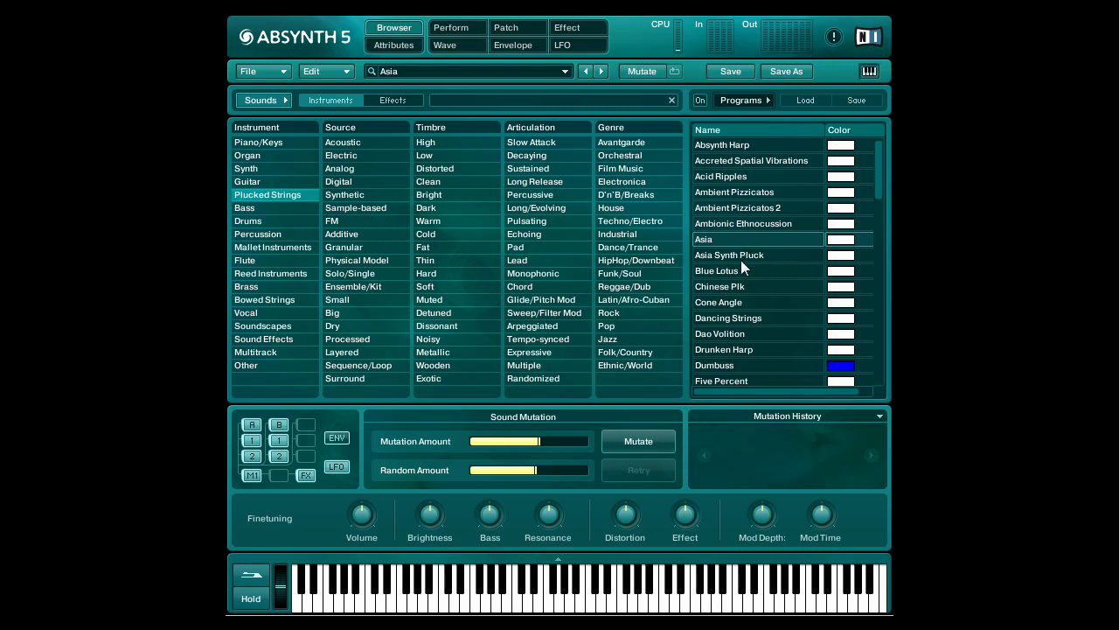
Load and play the Asia Synth Pluck preset from the Plucked Strings list.
click(740, 258)
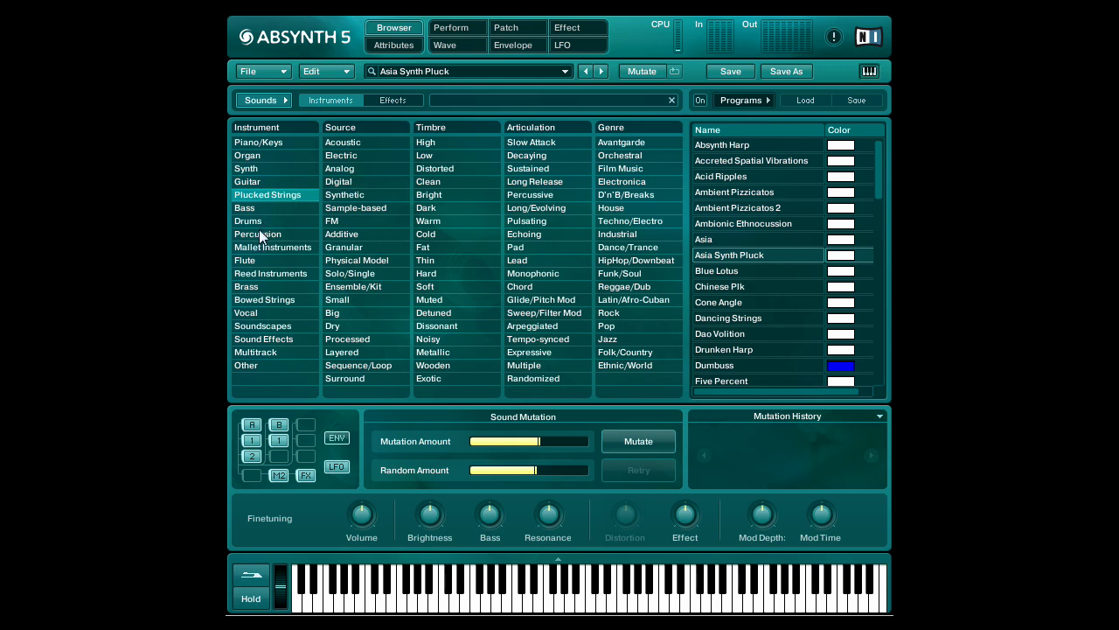
List flute presets and audition Fluti Ensemble and Granular Flute.
click(280, 261)
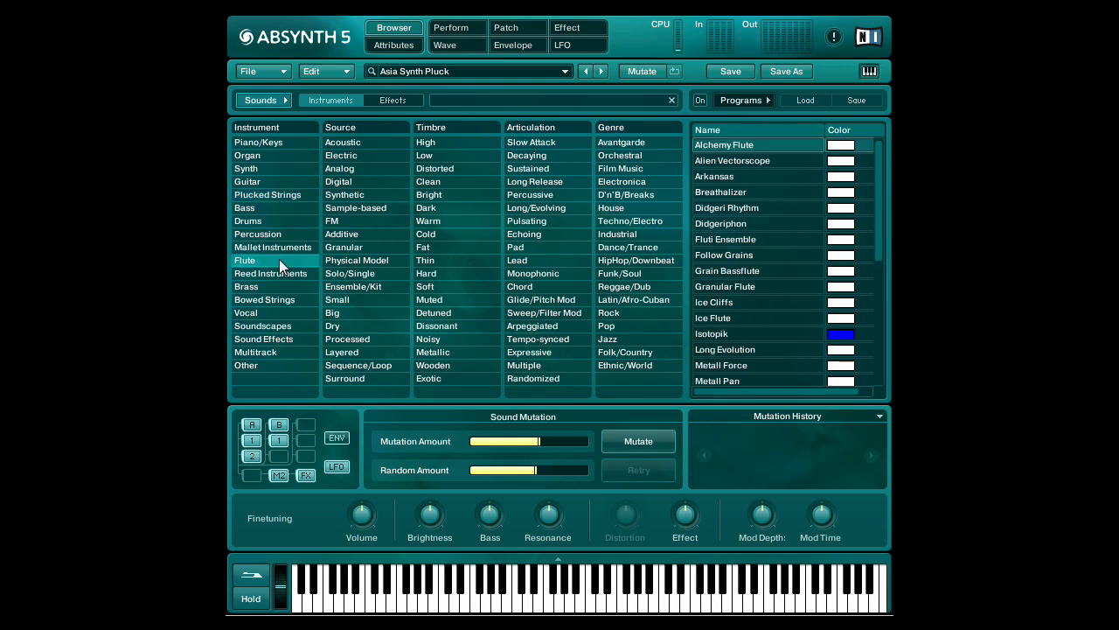
click(743, 238)
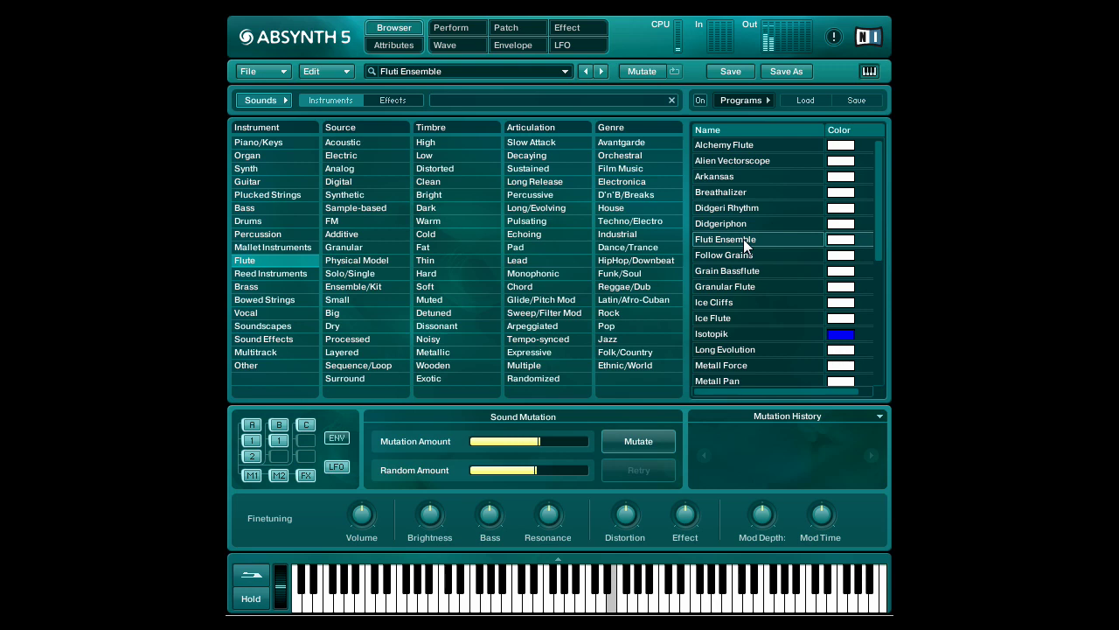
click(743, 239)
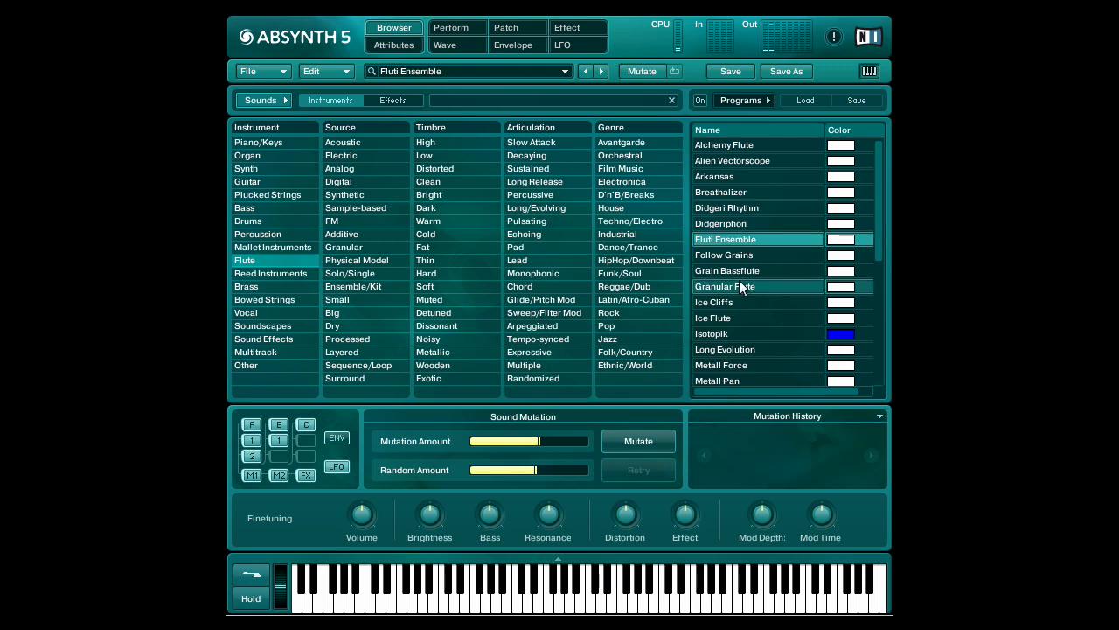
click(740, 281)
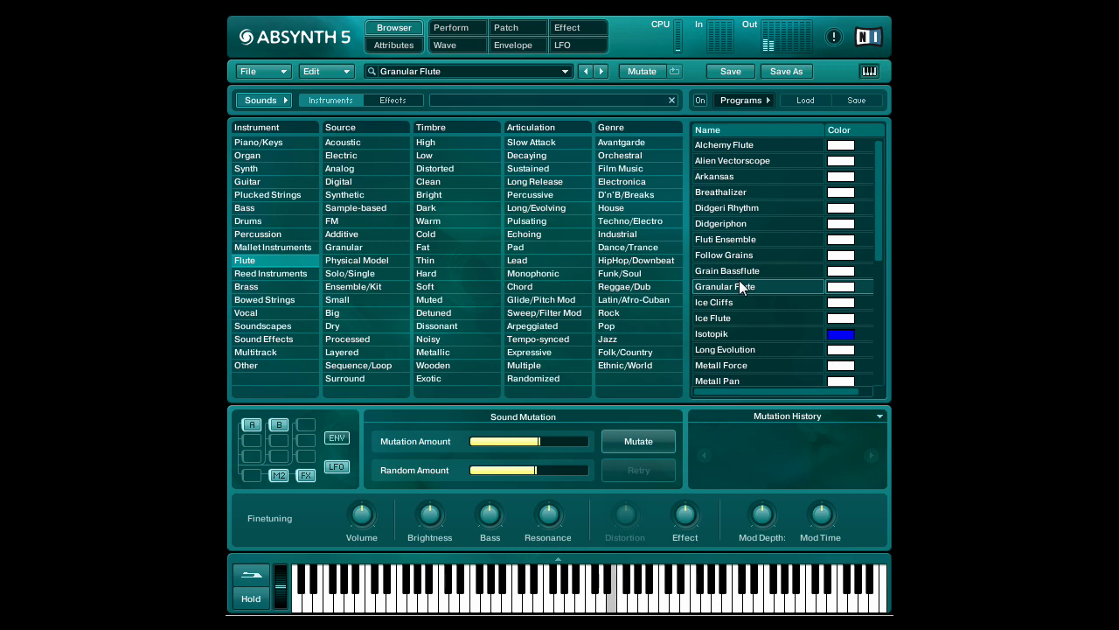
List brass presets, audition Brass Pad and Joe Z's Press, then load Himalajah.
click(276, 286)
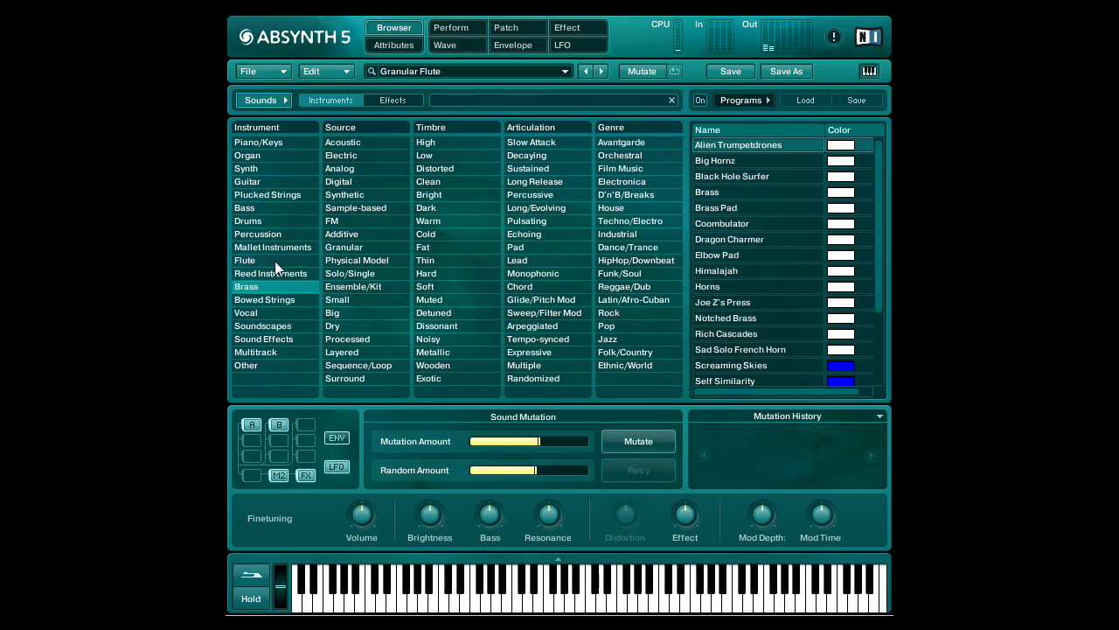
click(760, 208)
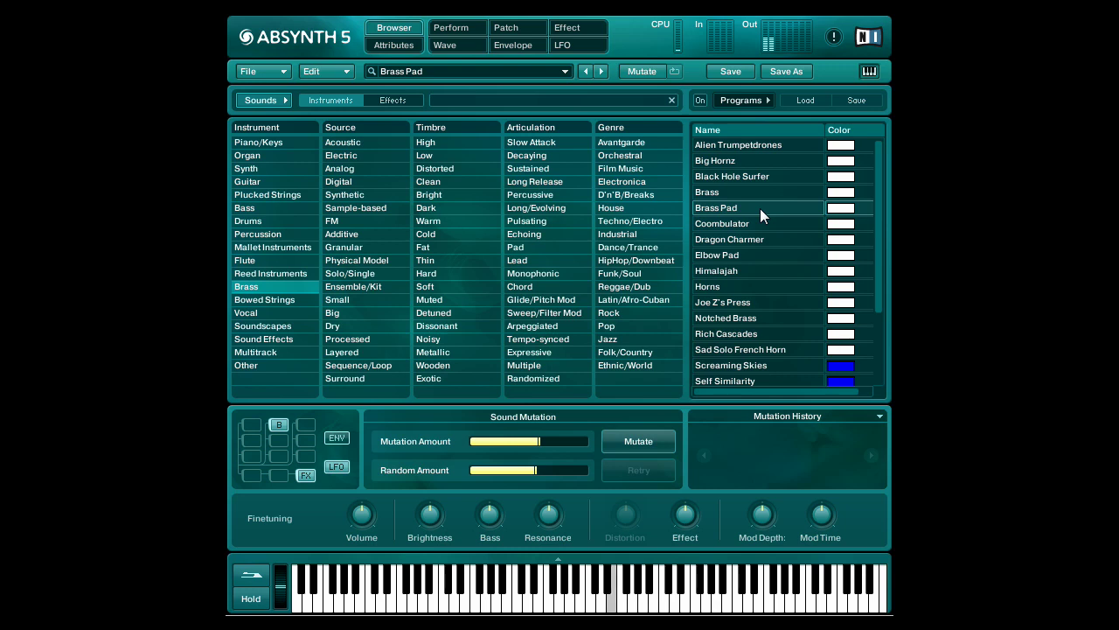
click(768, 300)
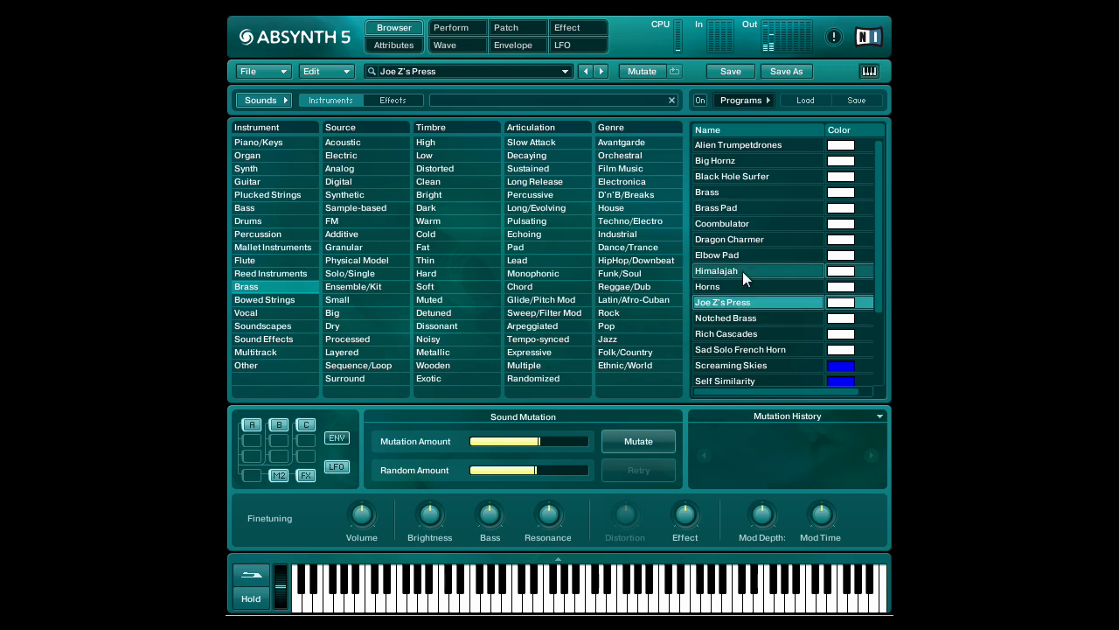
click(743, 271)
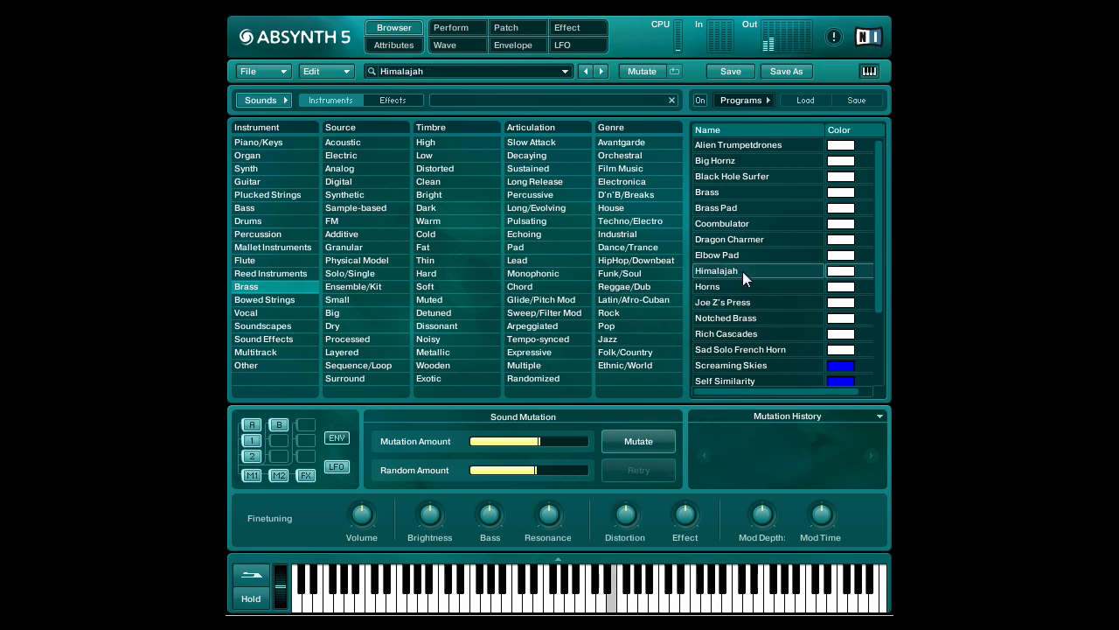
Filter to Soundscapes and audition Absolute, Absynth CrossTalk, then Active Aurora.
click(270, 326)
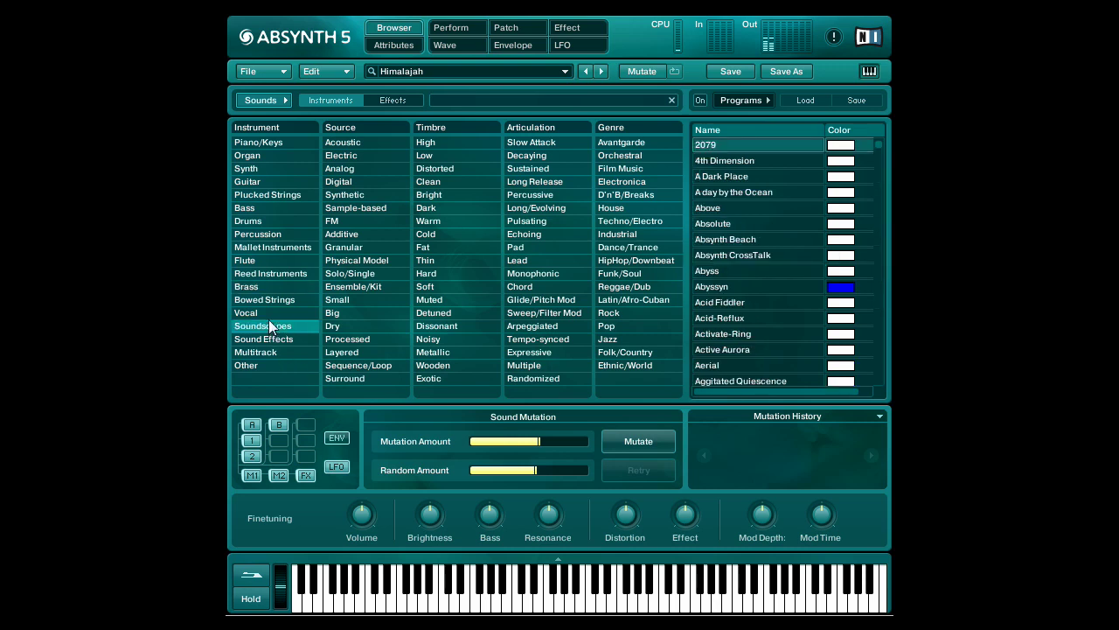
click(741, 224)
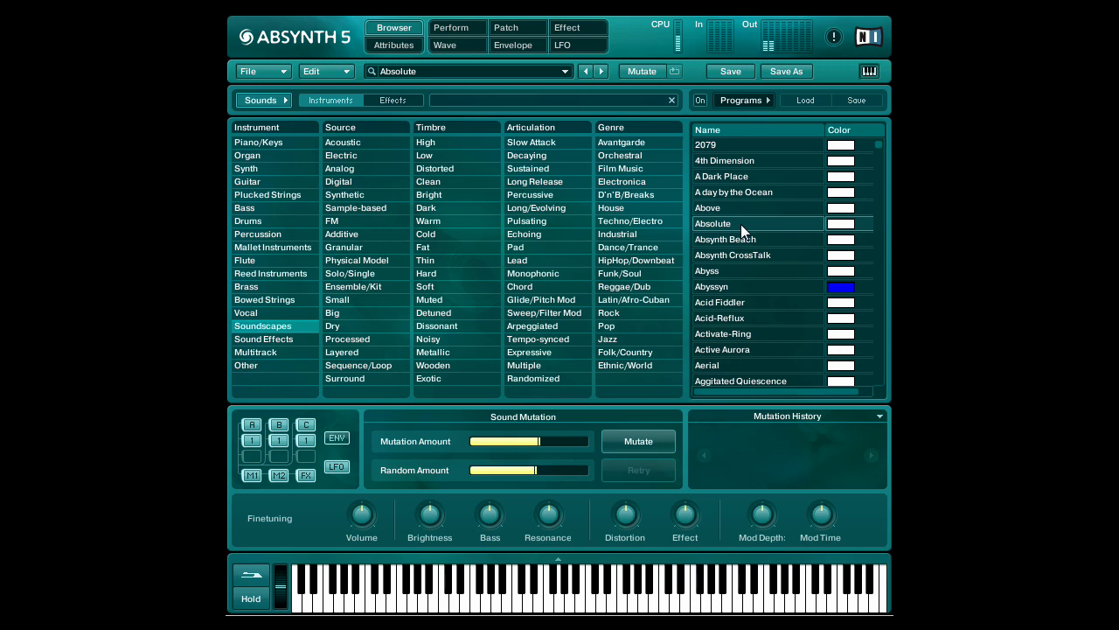
click(752, 255)
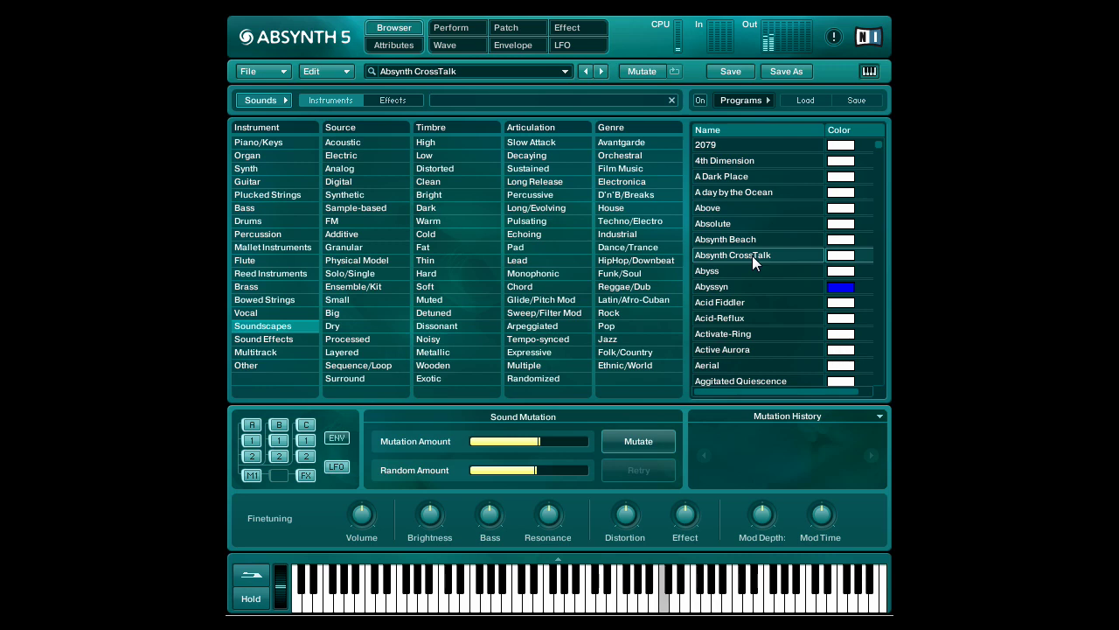
click(750, 350)
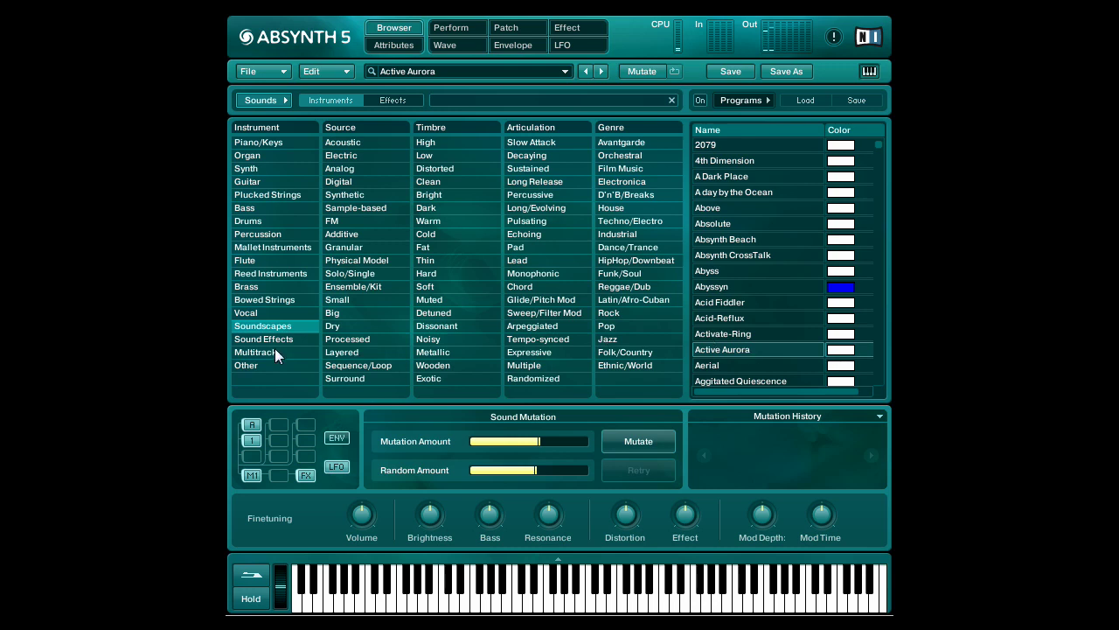
Swap the Soundscapes filter for Mallet Instruments and load Asian Bells.
click(274, 325)
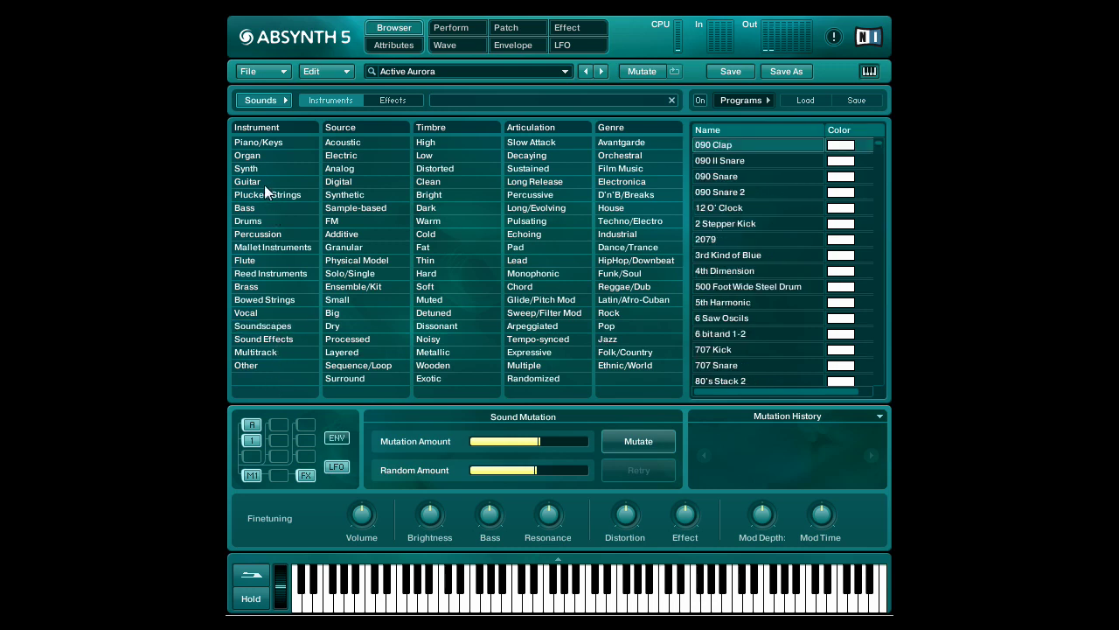
click(268, 250)
click(730, 193)
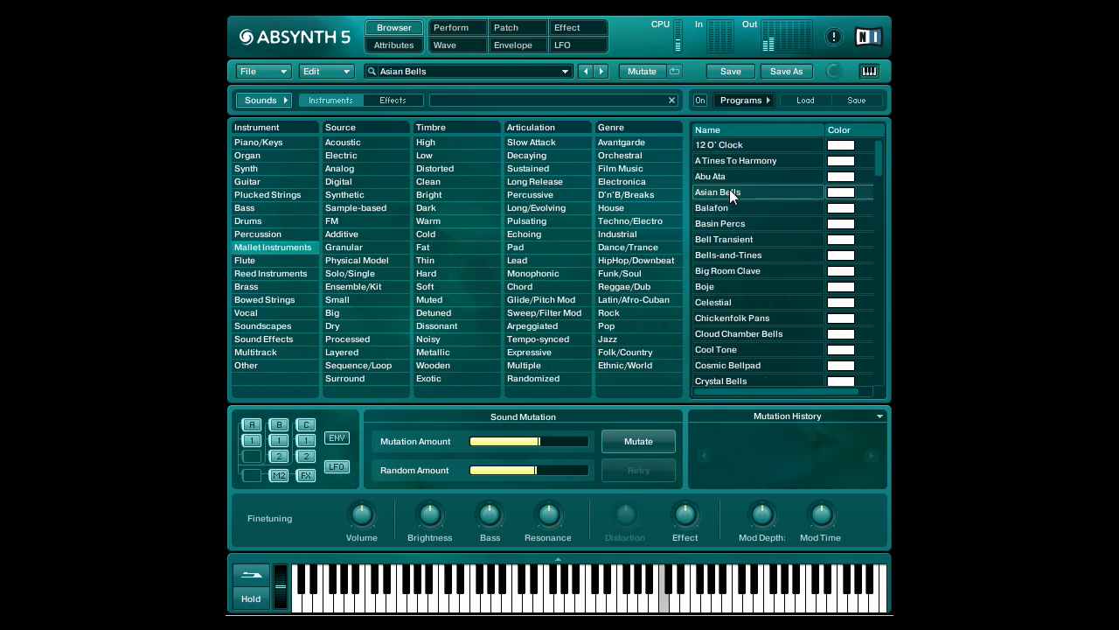